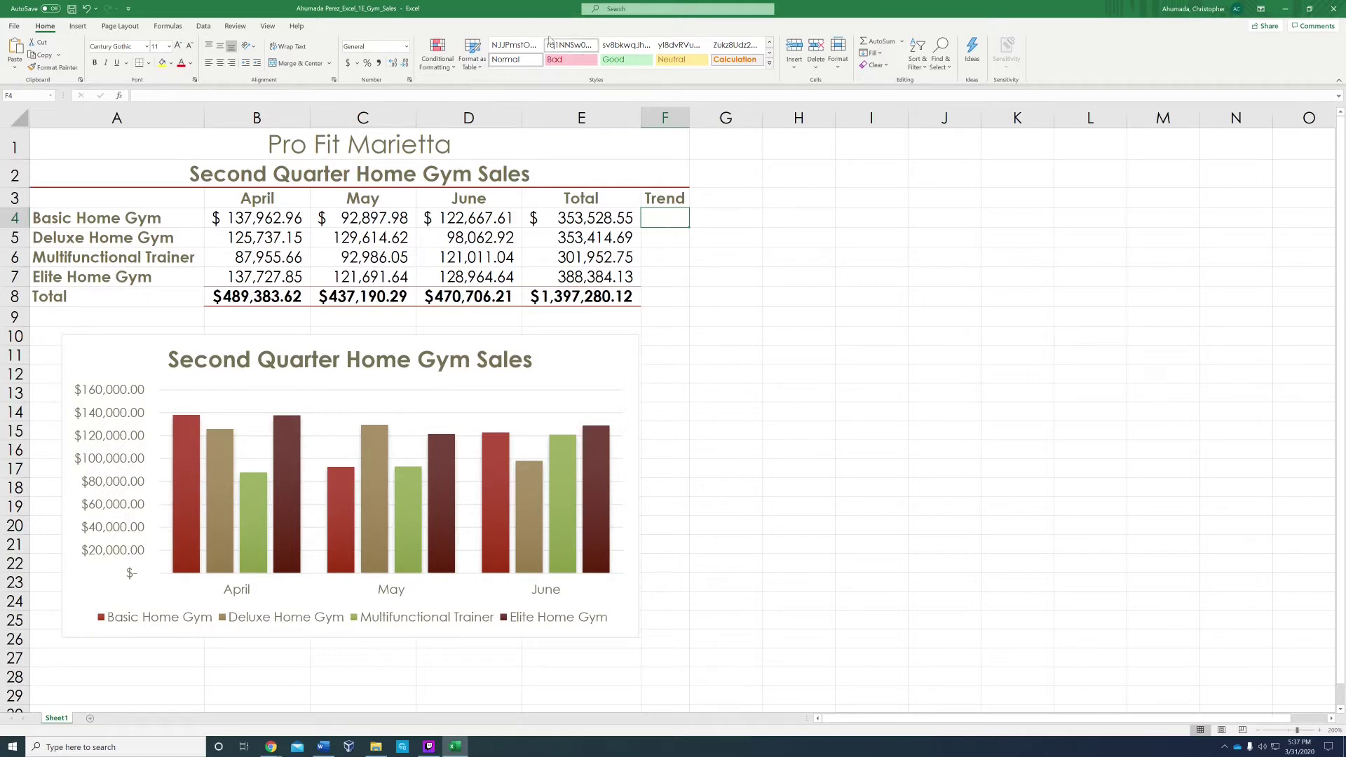
# Step: Insert a line sparkline in F4 from the Basic Home Gym April–June data B4:D4
pyautogui.click(633, 13)
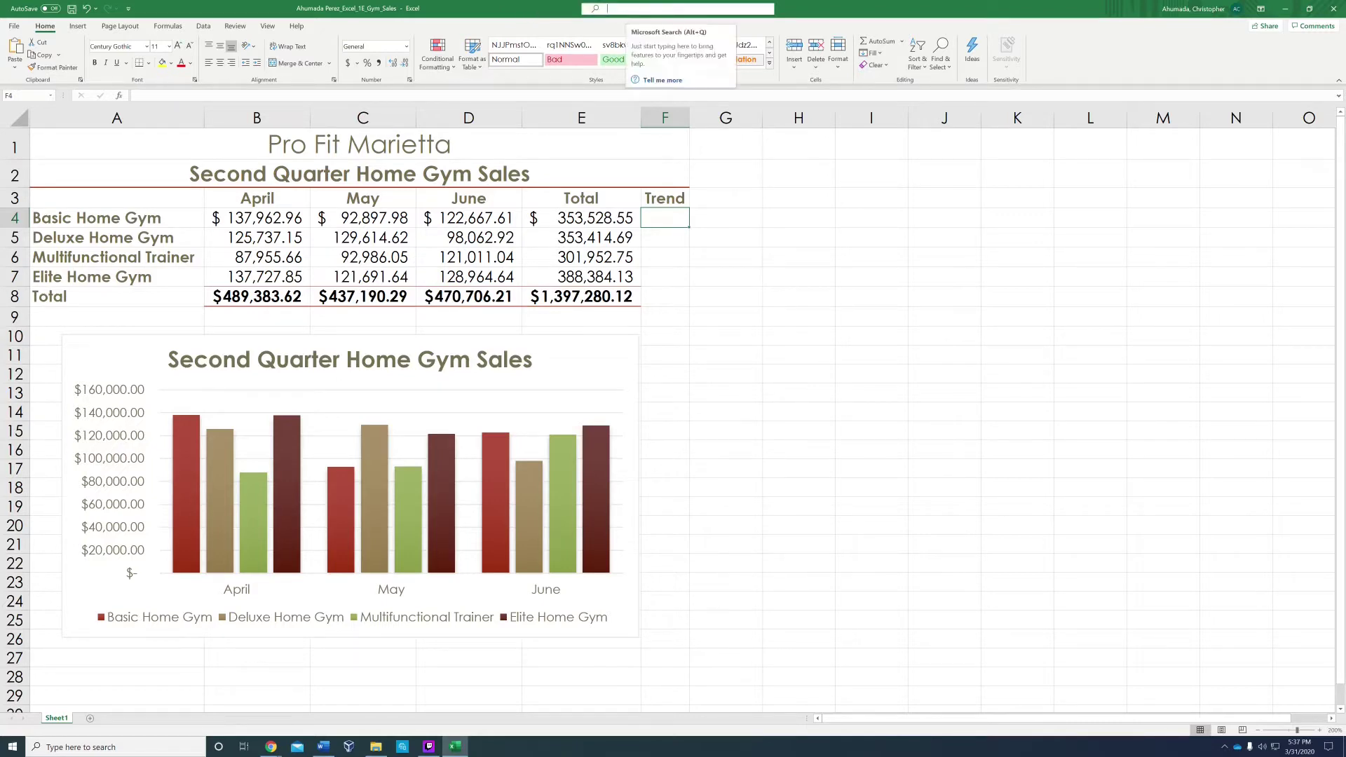
pyautogui.write('sparkline')
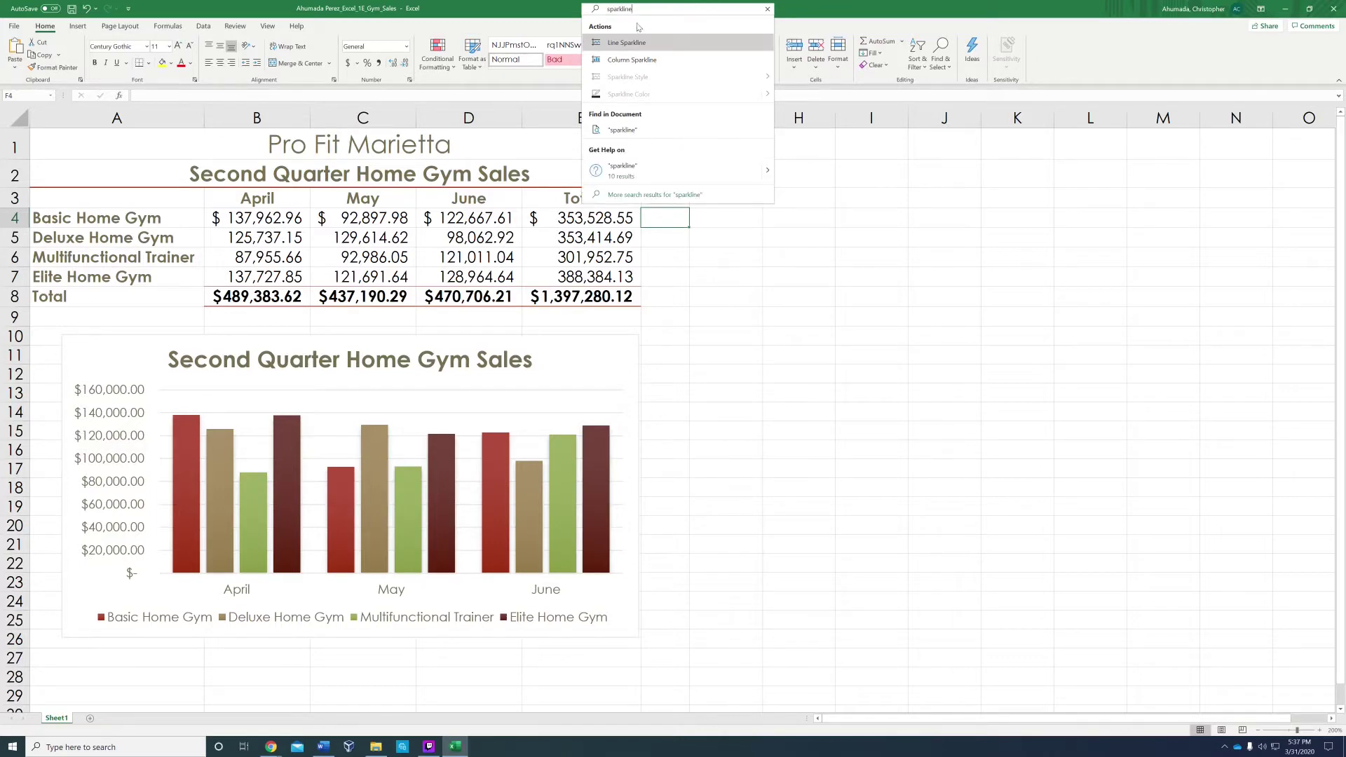
pyautogui.click(637, 42)
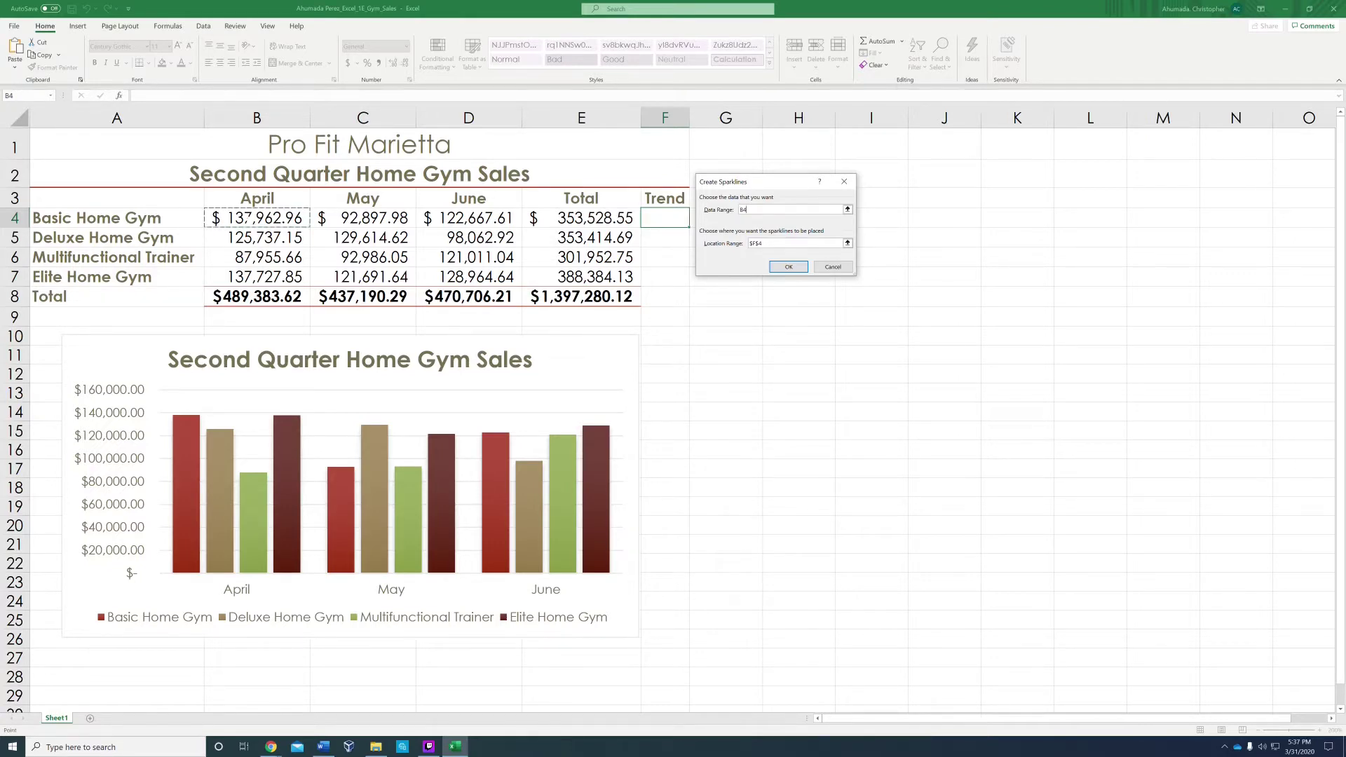
pyautogui.moveTo(280, 218); pyautogui.dragTo(428, 218)
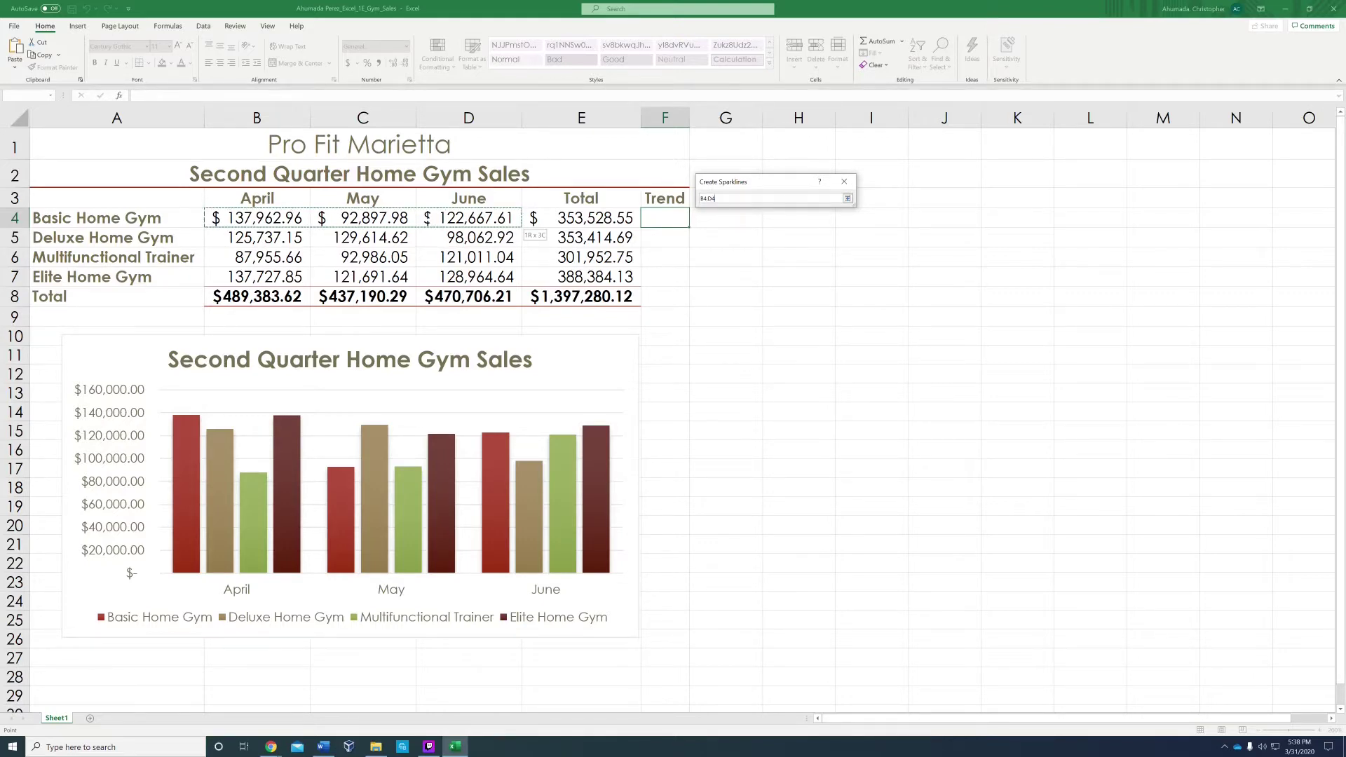
pyautogui.moveTo(427, 219); pyautogui.dragTo(427, 219)
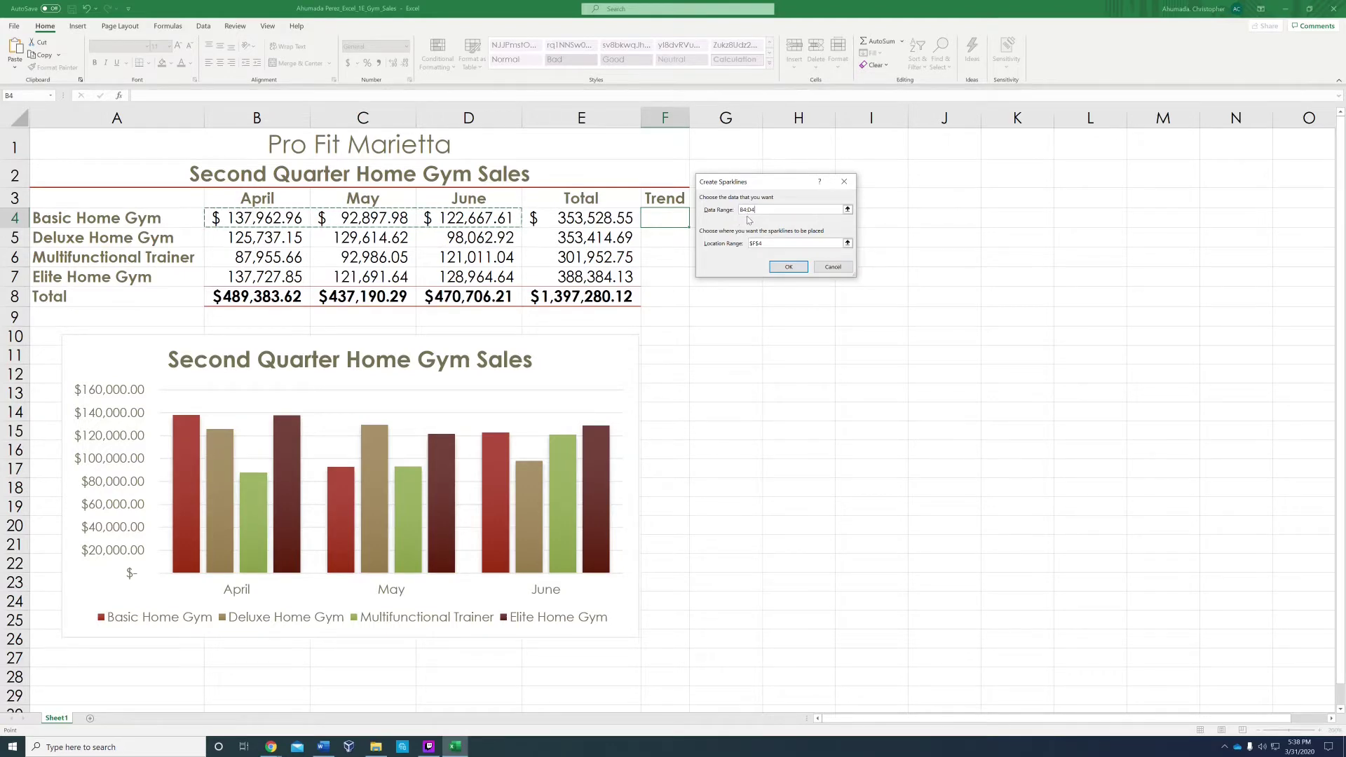
pyautogui.click(786, 268)
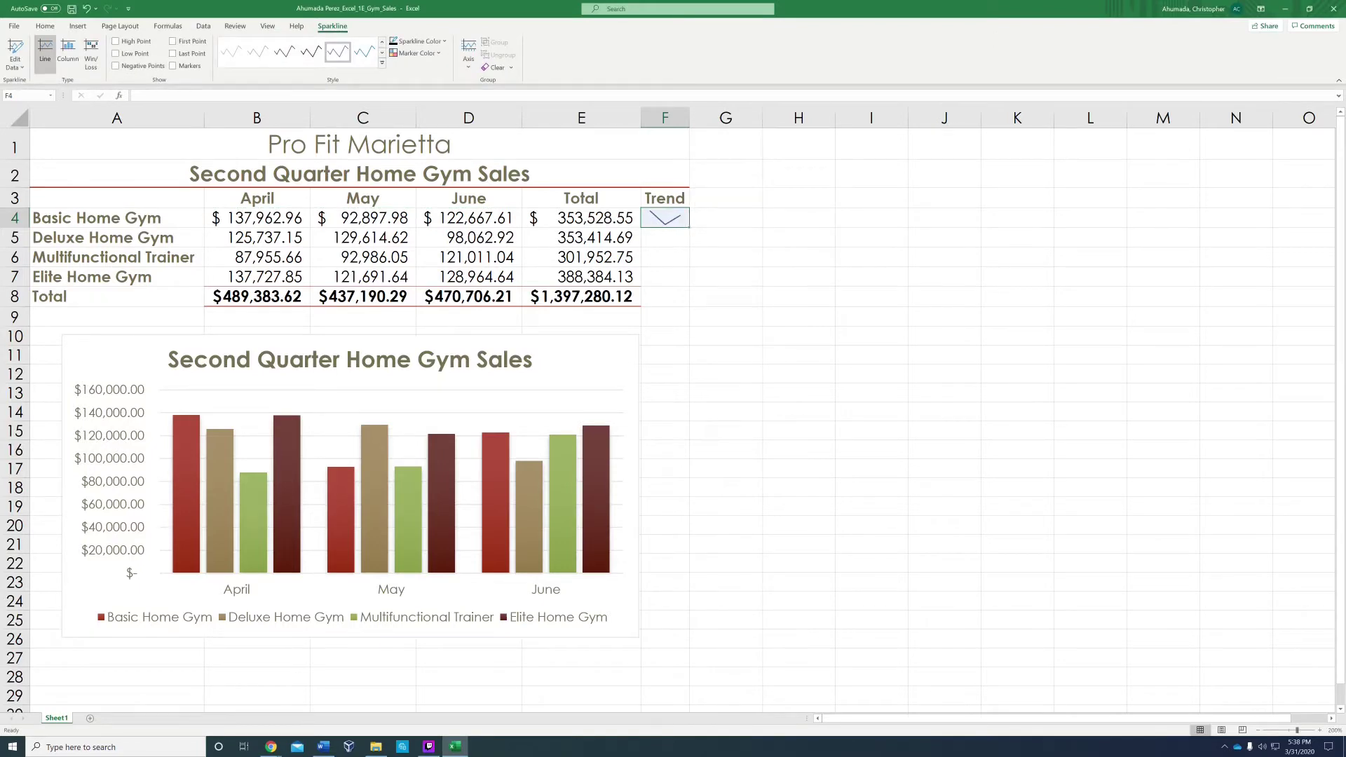
# Step: Fill the F4 sparkline down to F8, then undo it to clear the Trend column
pyautogui.moveTo(689, 227); pyautogui.dragTo(685, 303)
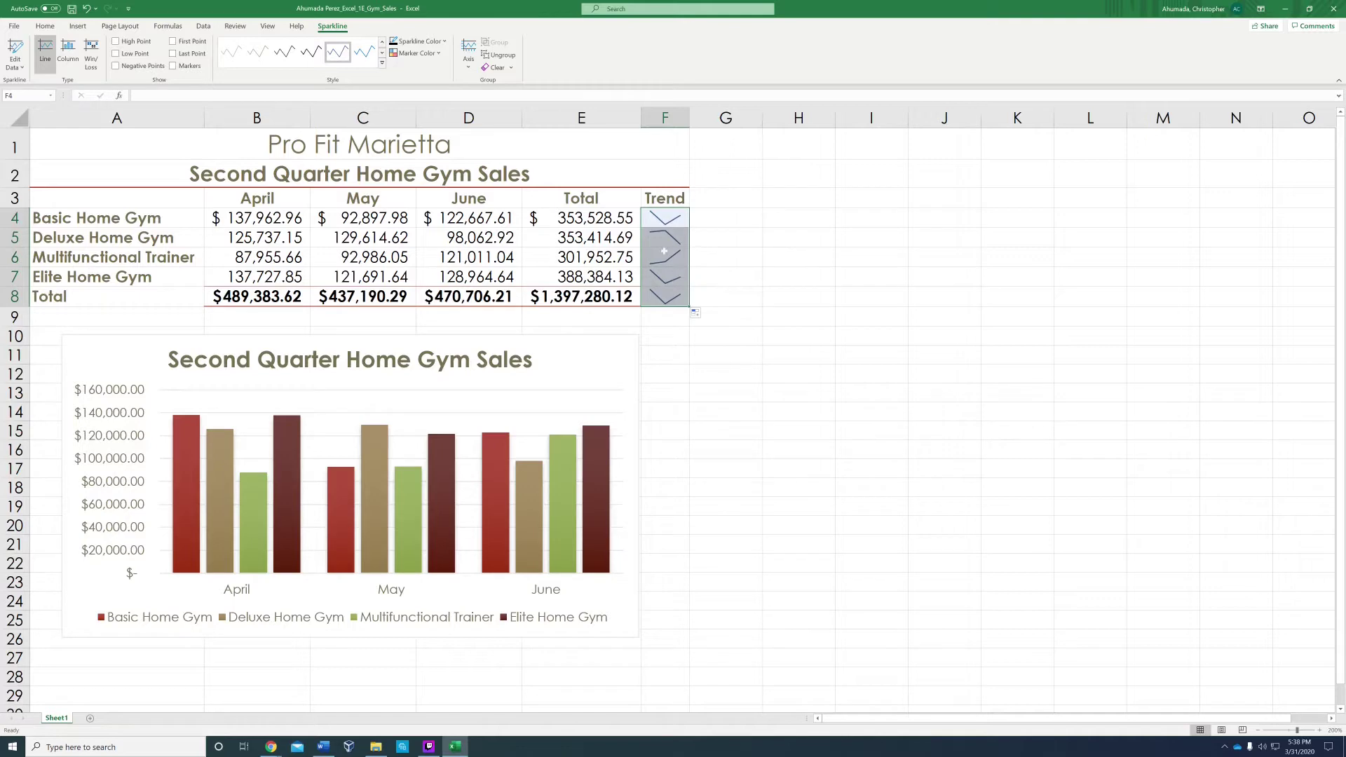
pyautogui.click(725, 256)
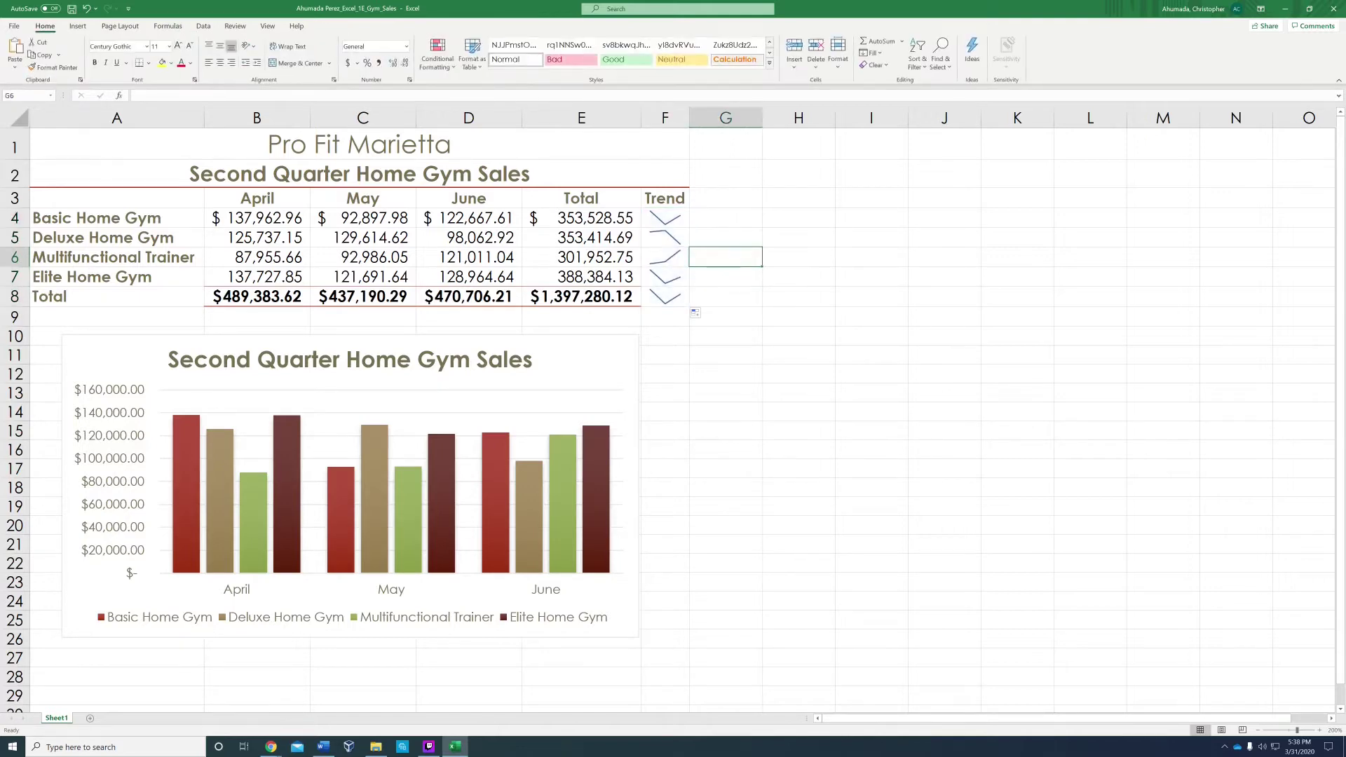
pyautogui.hotkey('ctrl', 'z')
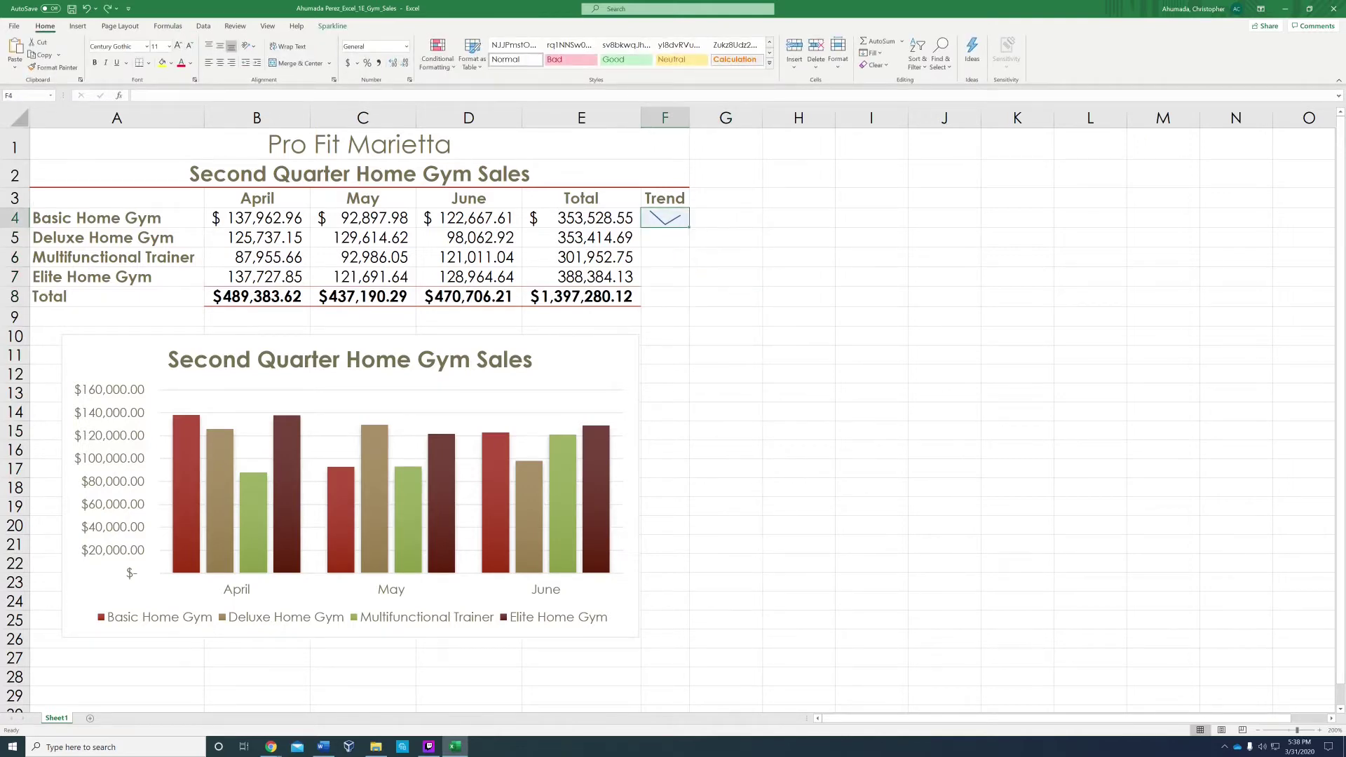
pyautogui.moveTo(690, 227); pyautogui.dragTo(687, 303)
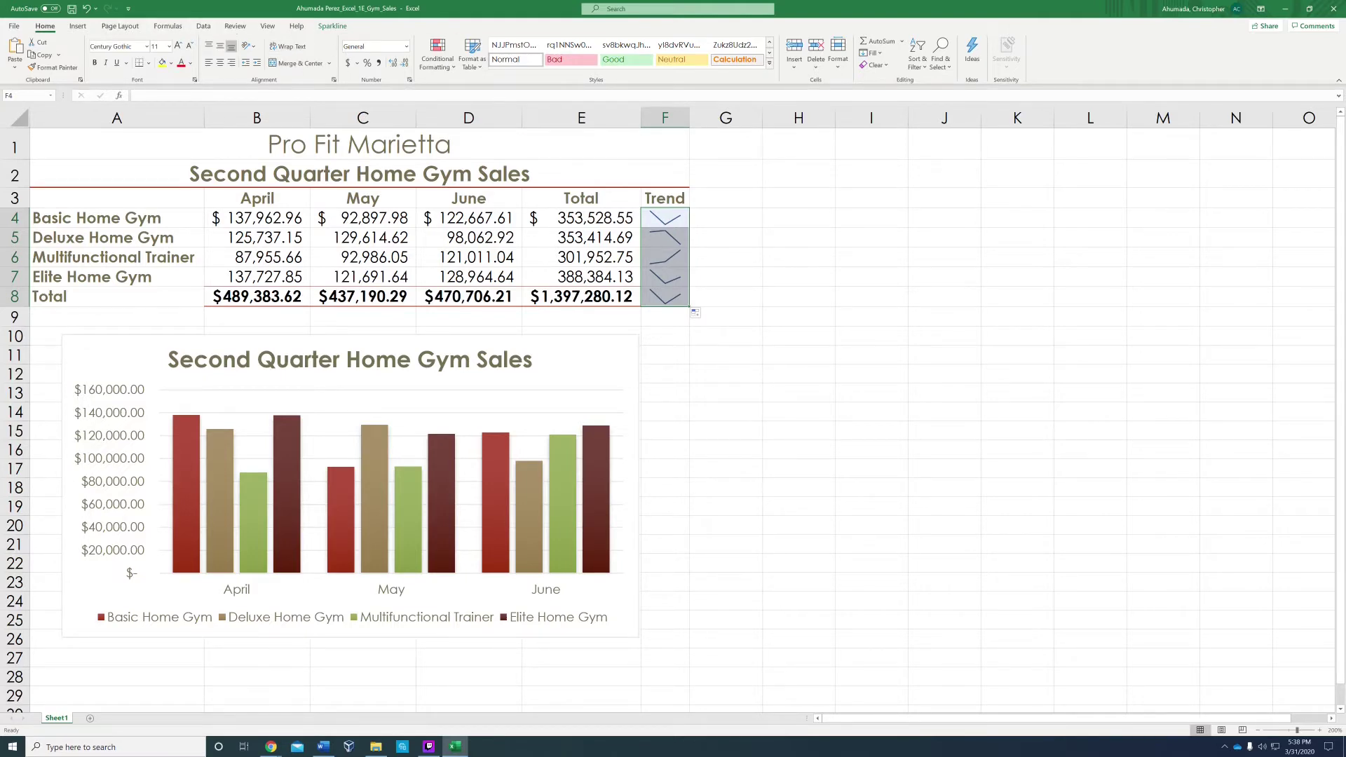
pyautogui.hotkey('ctrl', 'z')
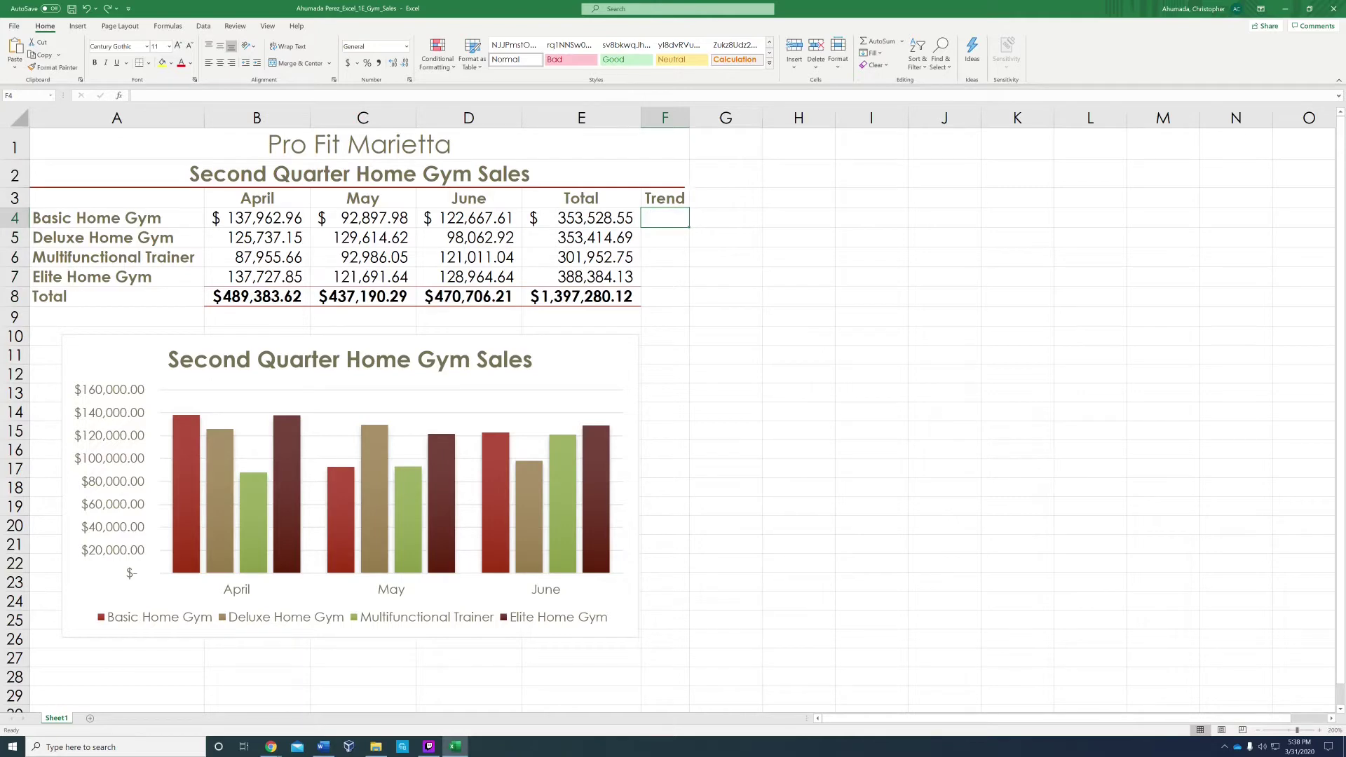
# Step: Insert a line sparkline for B4:D4 in F4 and fill it down to F8
pyautogui.click(609, 10)
pyautogui.write('sparkli')
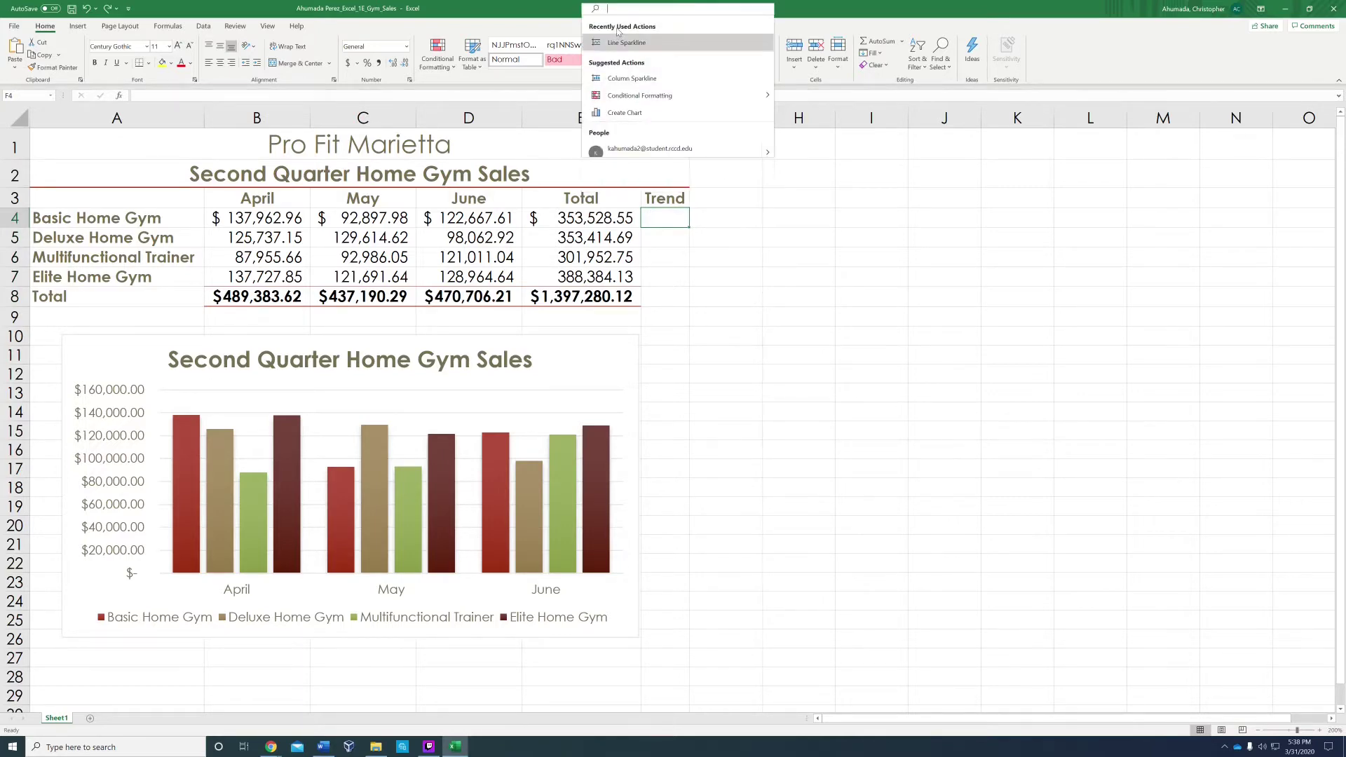
pyautogui.write('n')
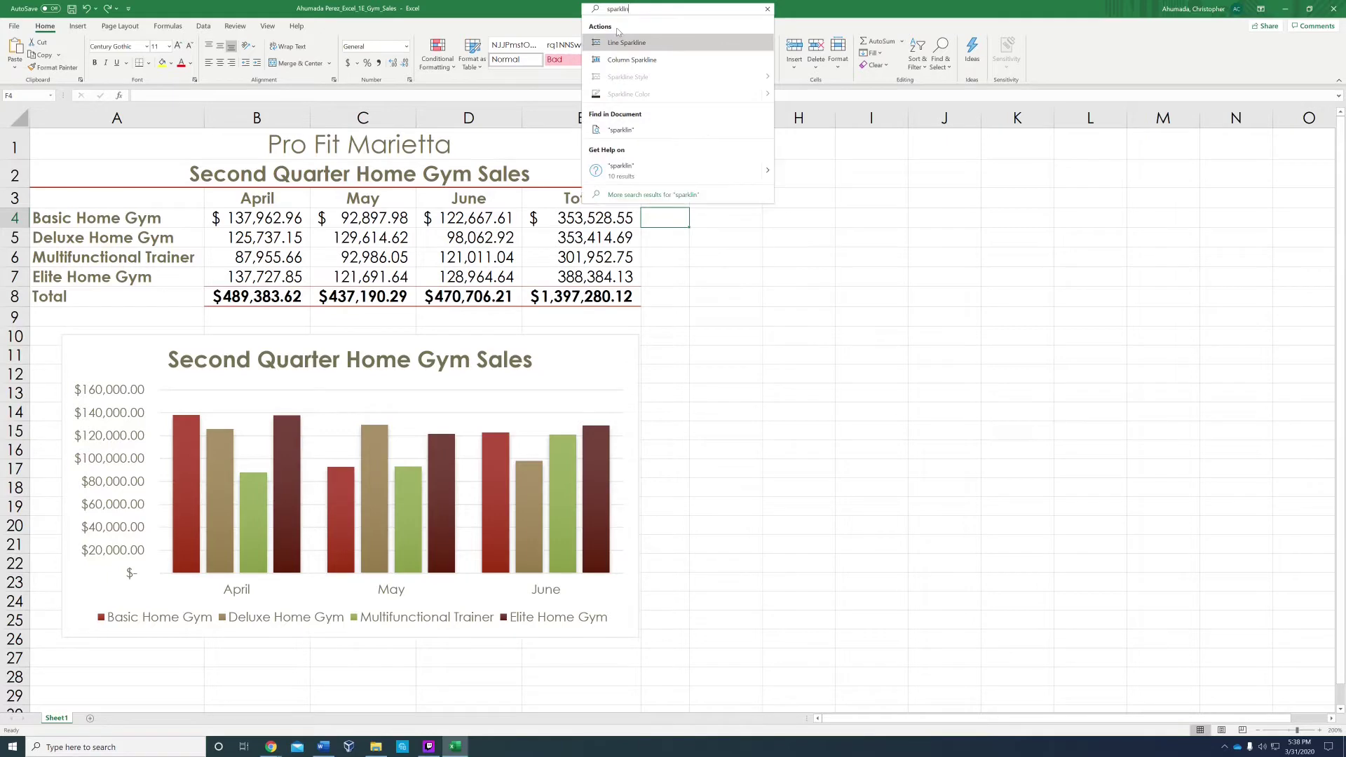
pyautogui.click(635, 43)
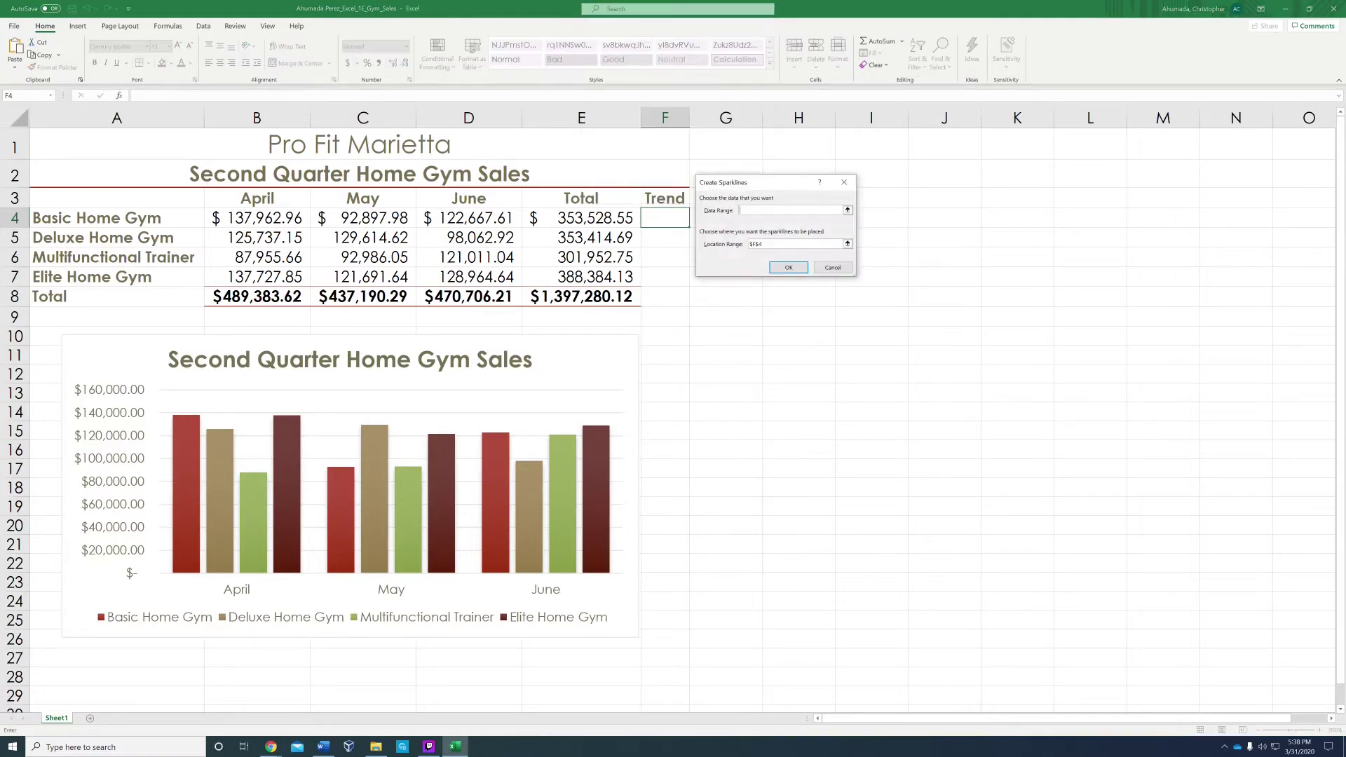
pyautogui.moveTo(235, 218); pyautogui.dragTo(516, 219)
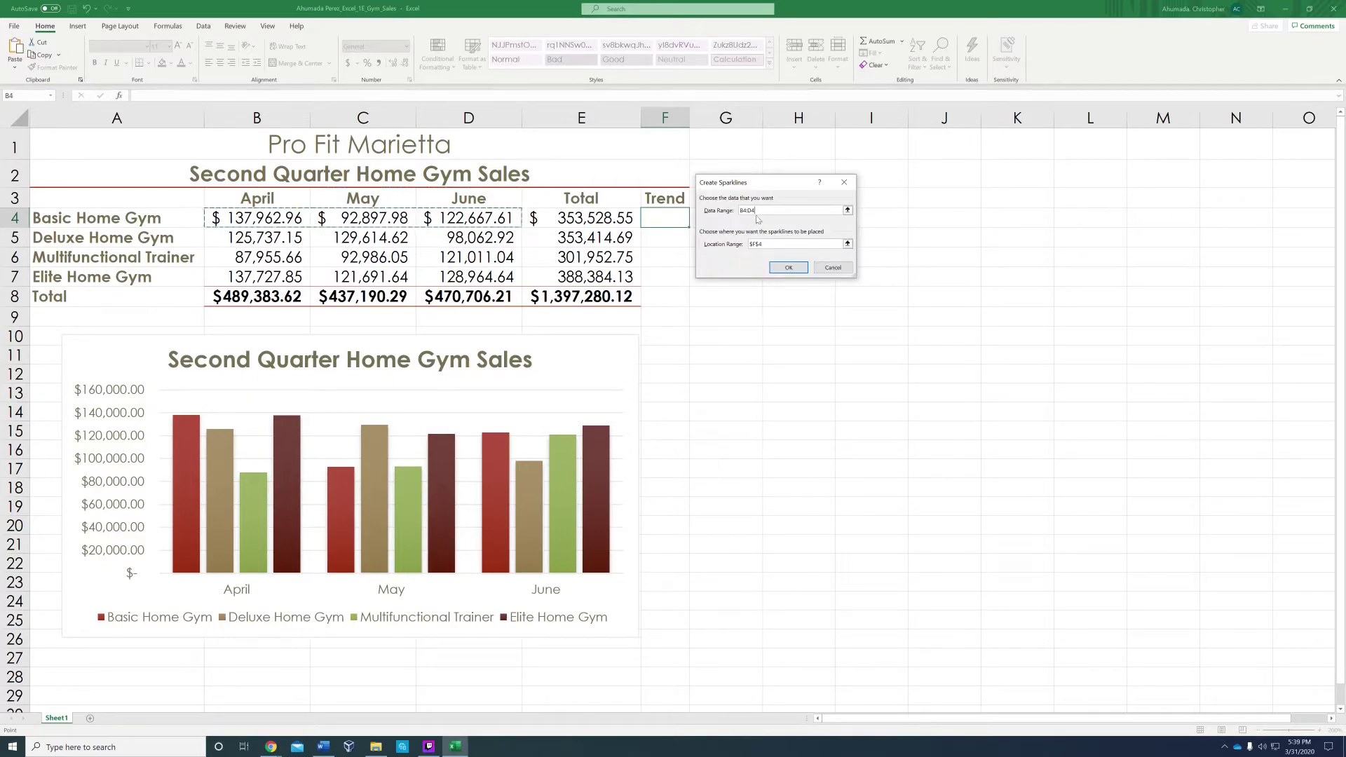
pyautogui.click(789, 269)
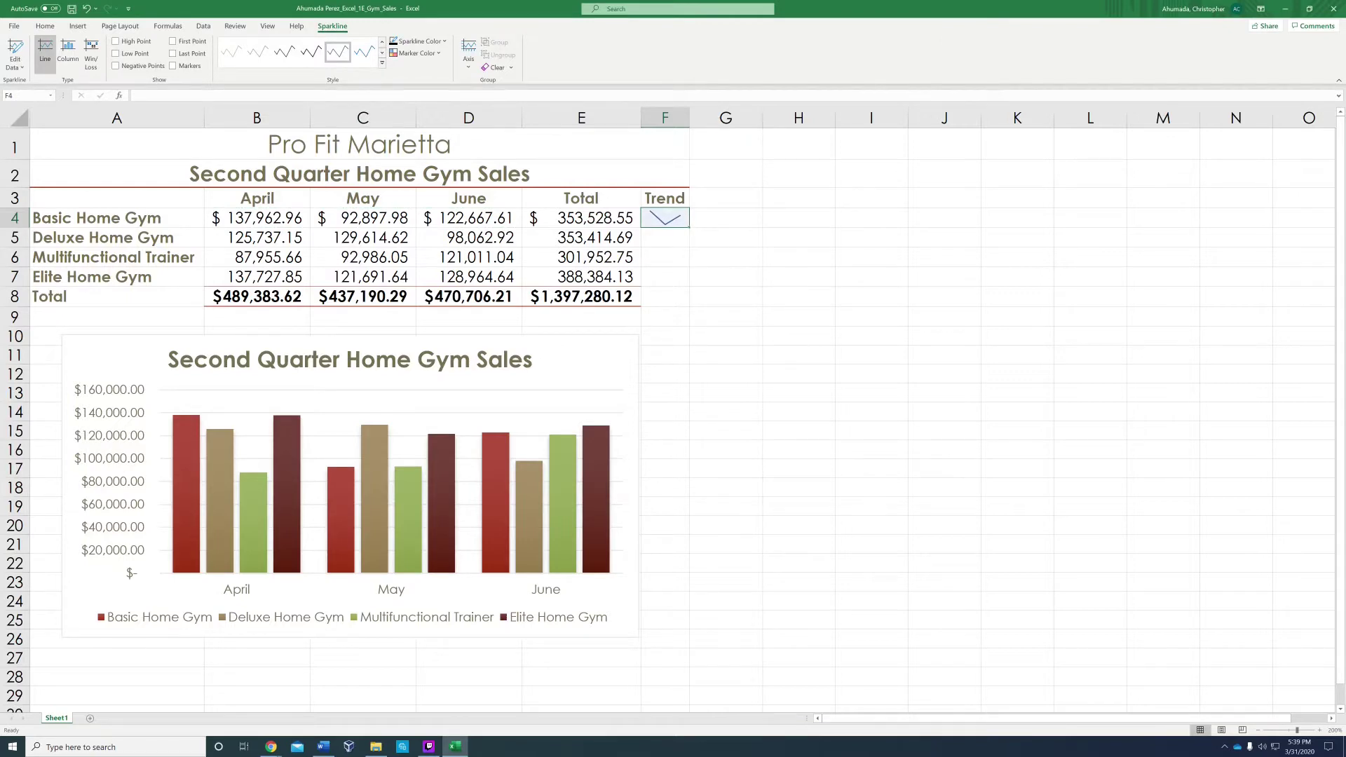
pyautogui.moveTo(689, 228); pyautogui.dragTo(686, 302)
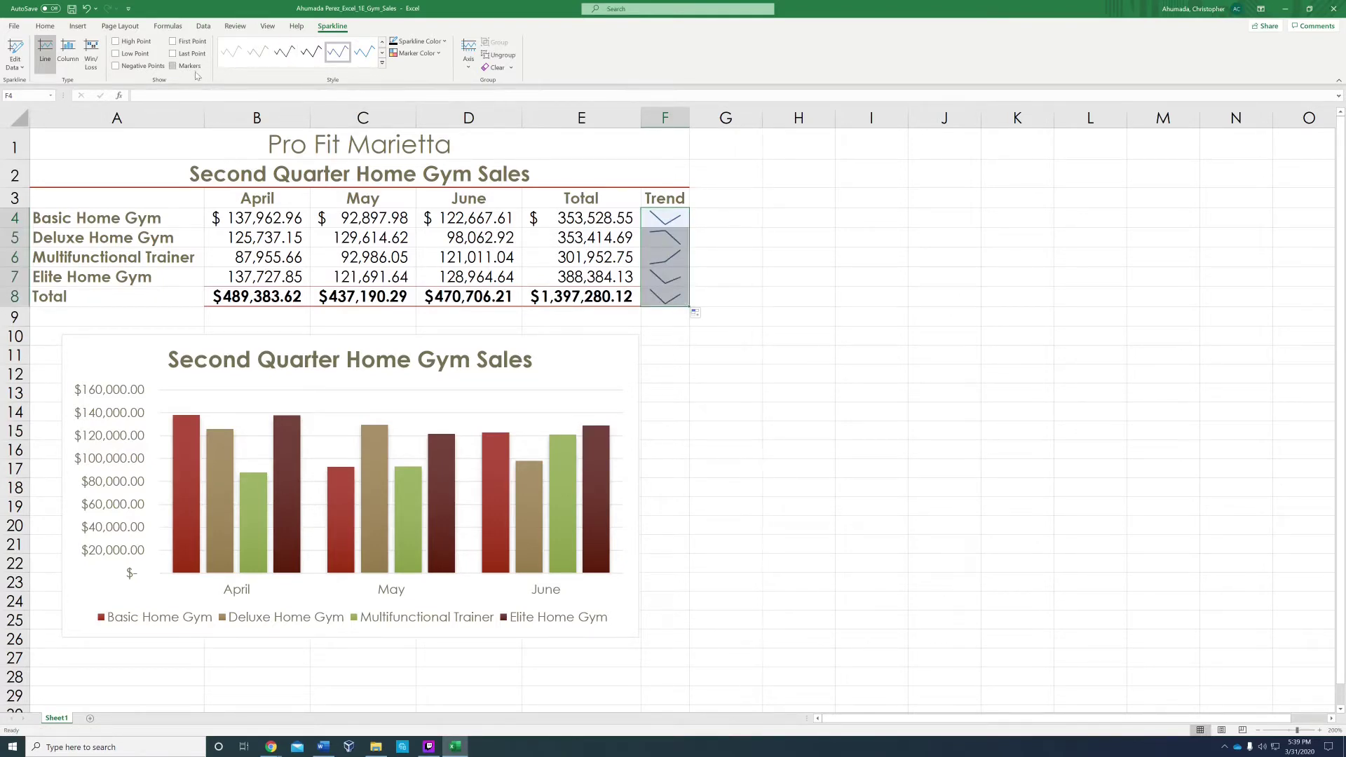
# Step: Turn on sparkline markers and apply a darker sparkline style
pyautogui.click(174, 66)
pyautogui.click(383, 64)
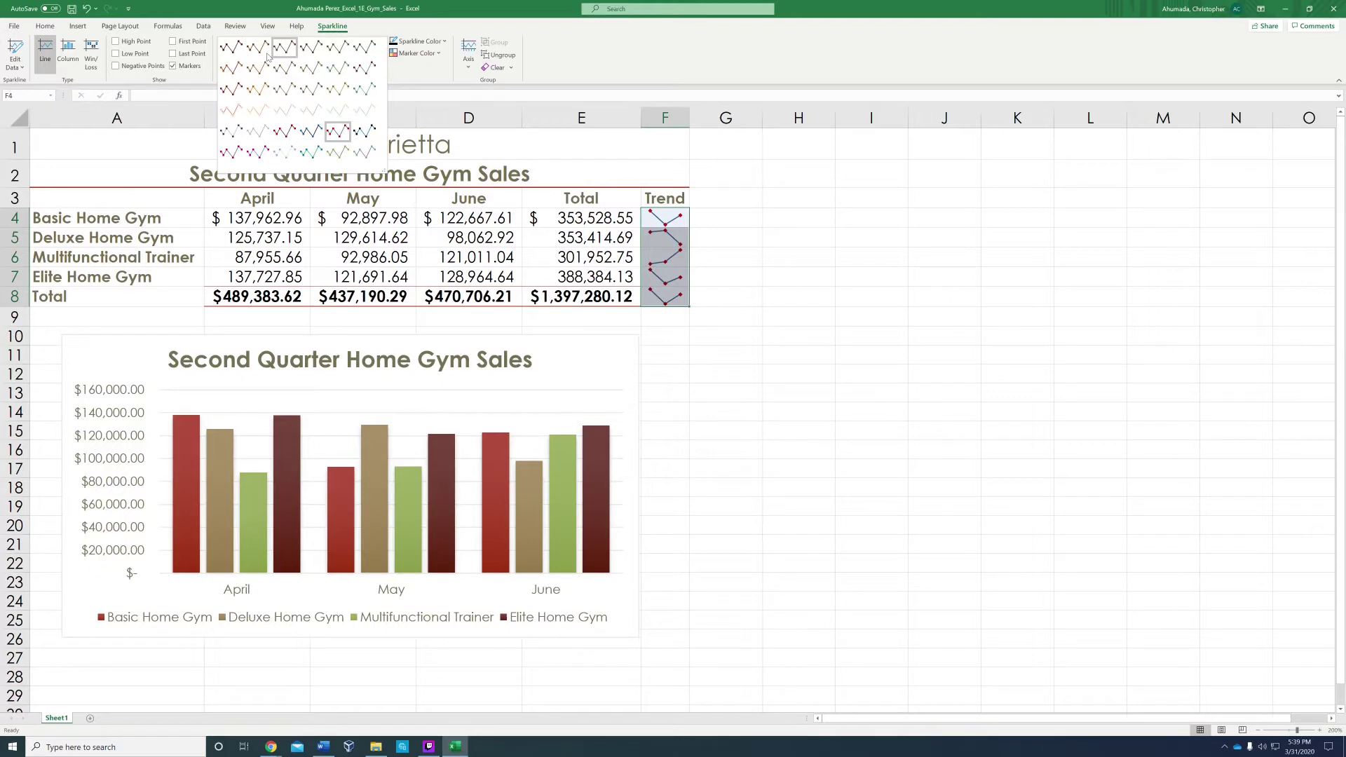
pyautogui.click(267, 56)
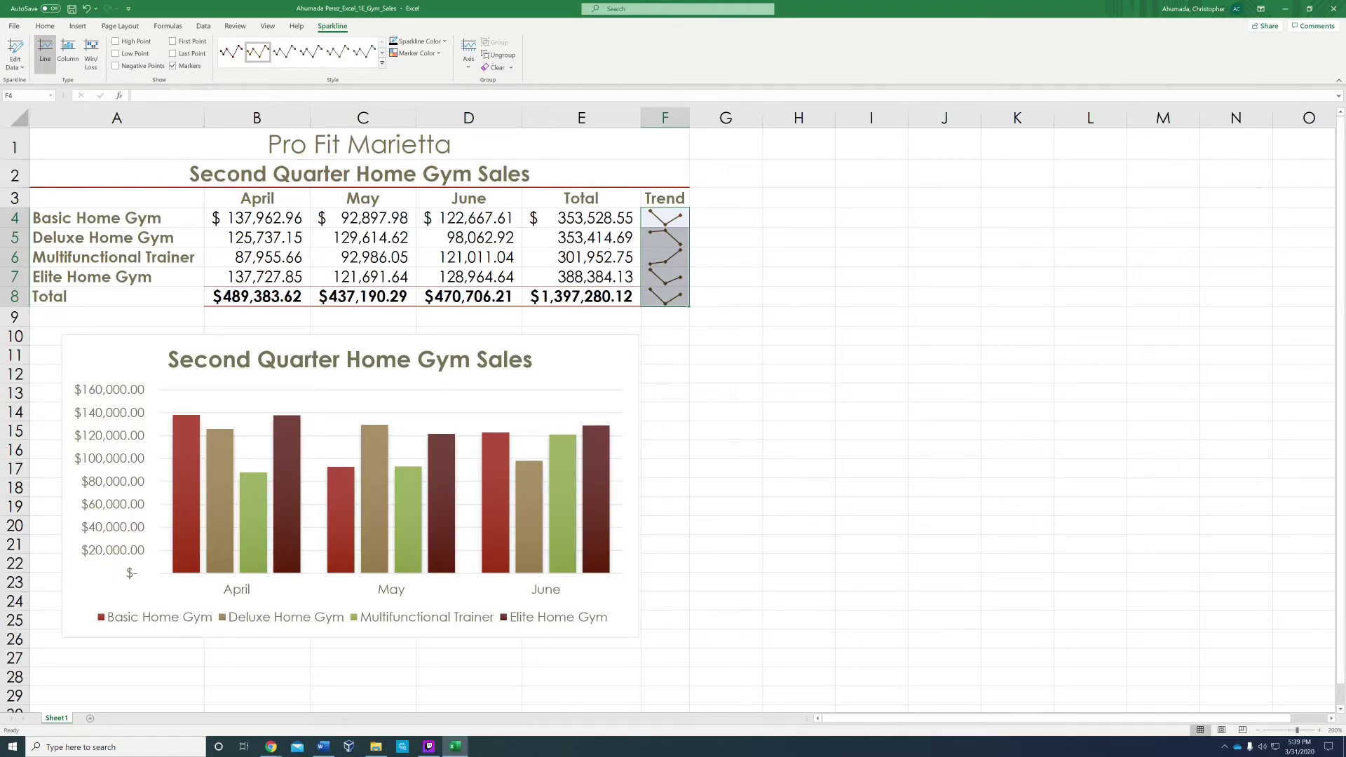
pyautogui.click(665, 336)
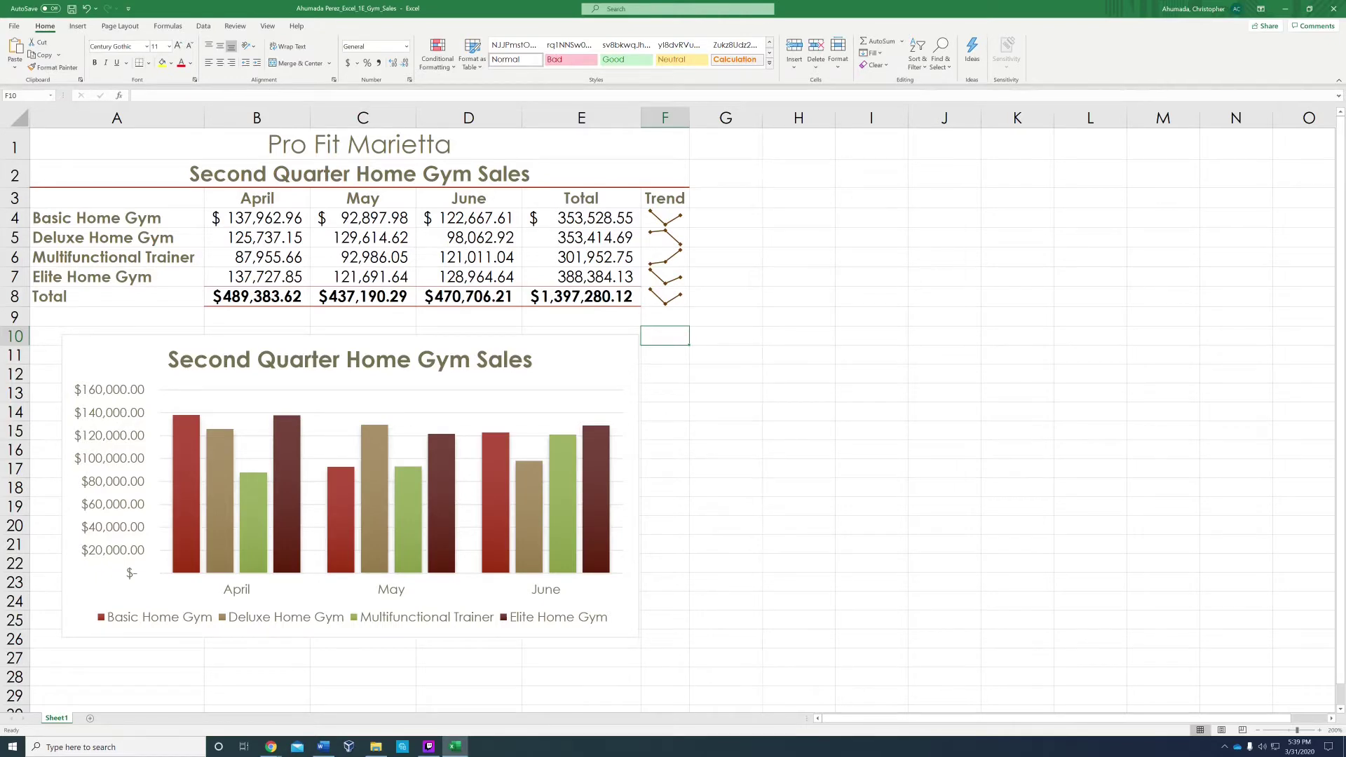
# Step: In Page Setup, centre the sheet horizontally and use the file name as the footer
pyautogui.click(121, 30)
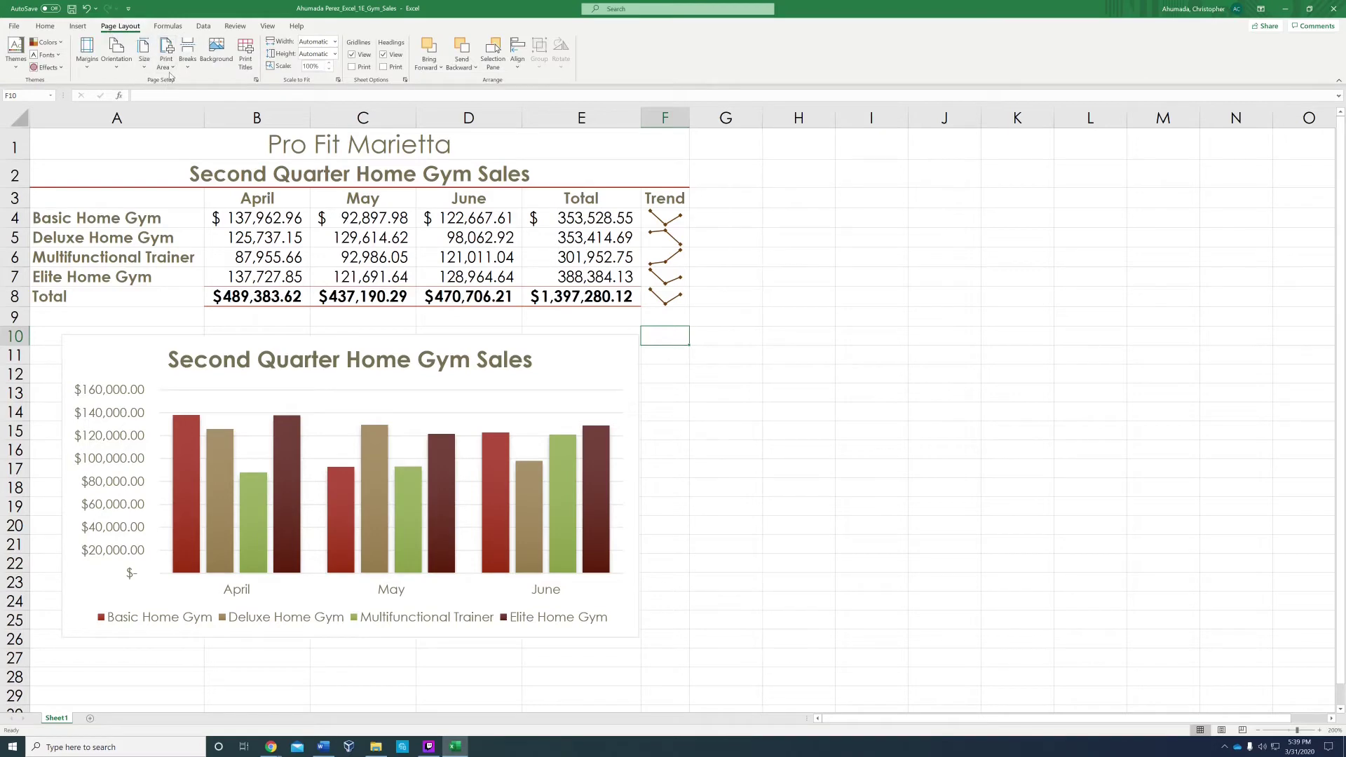
pyautogui.click(256, 80)
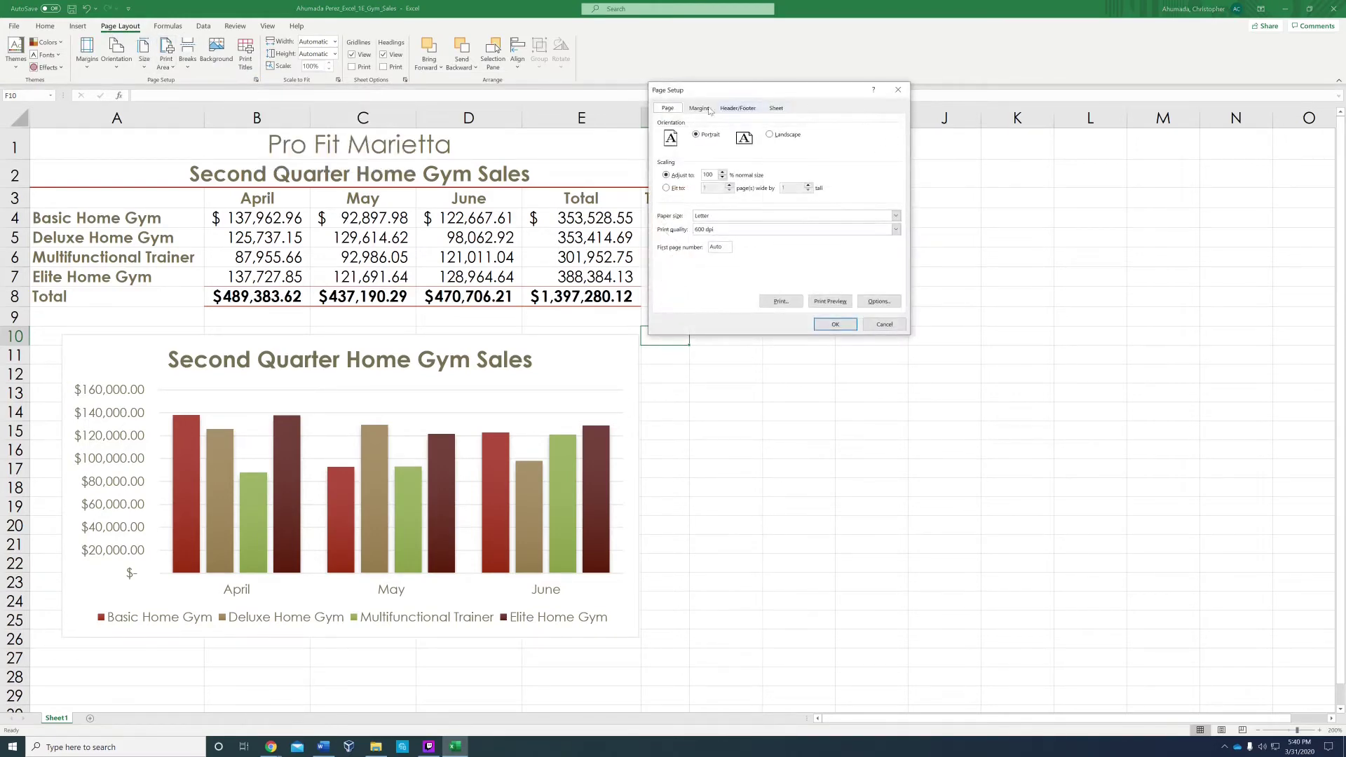
pyautogui.click(697, 109)
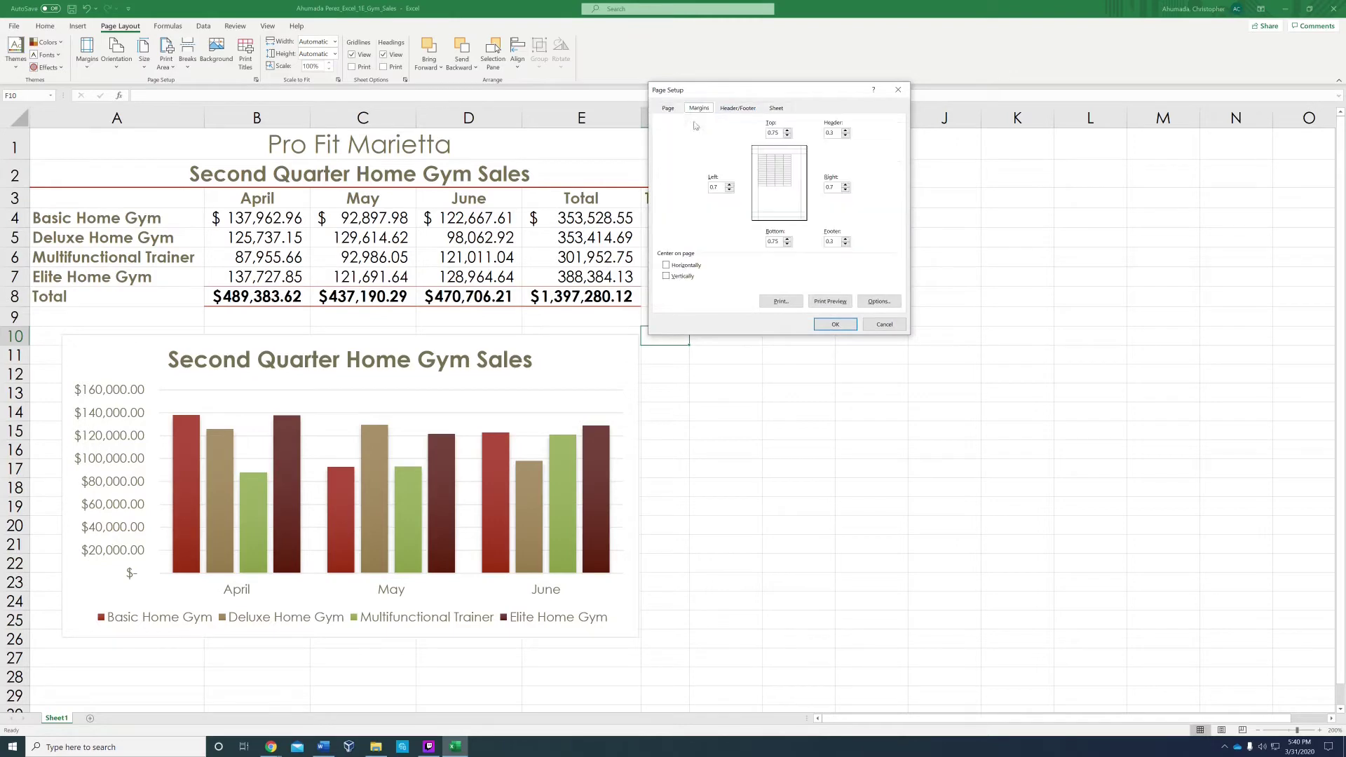
pyautogui.click(668, 265)
pyautogui.click(737, 109)
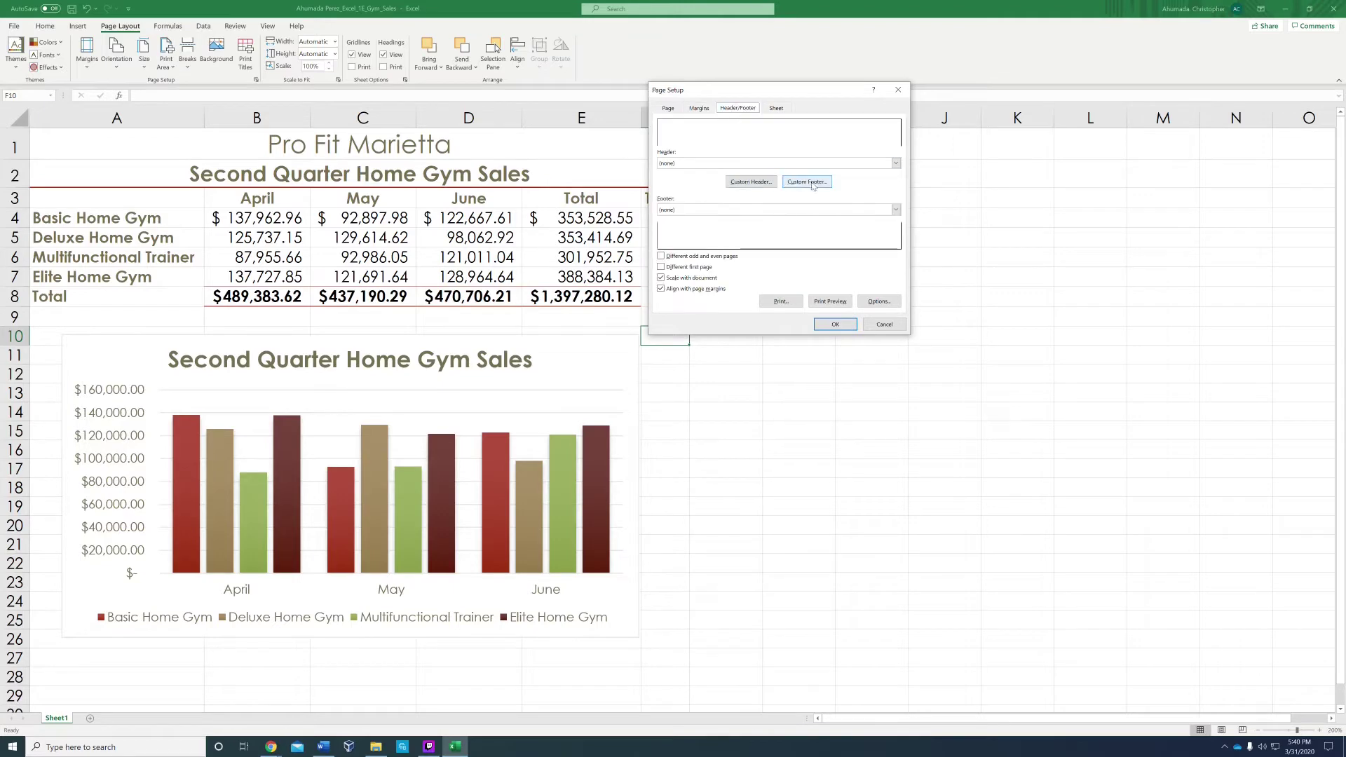
pyautogui.click(897, 210)
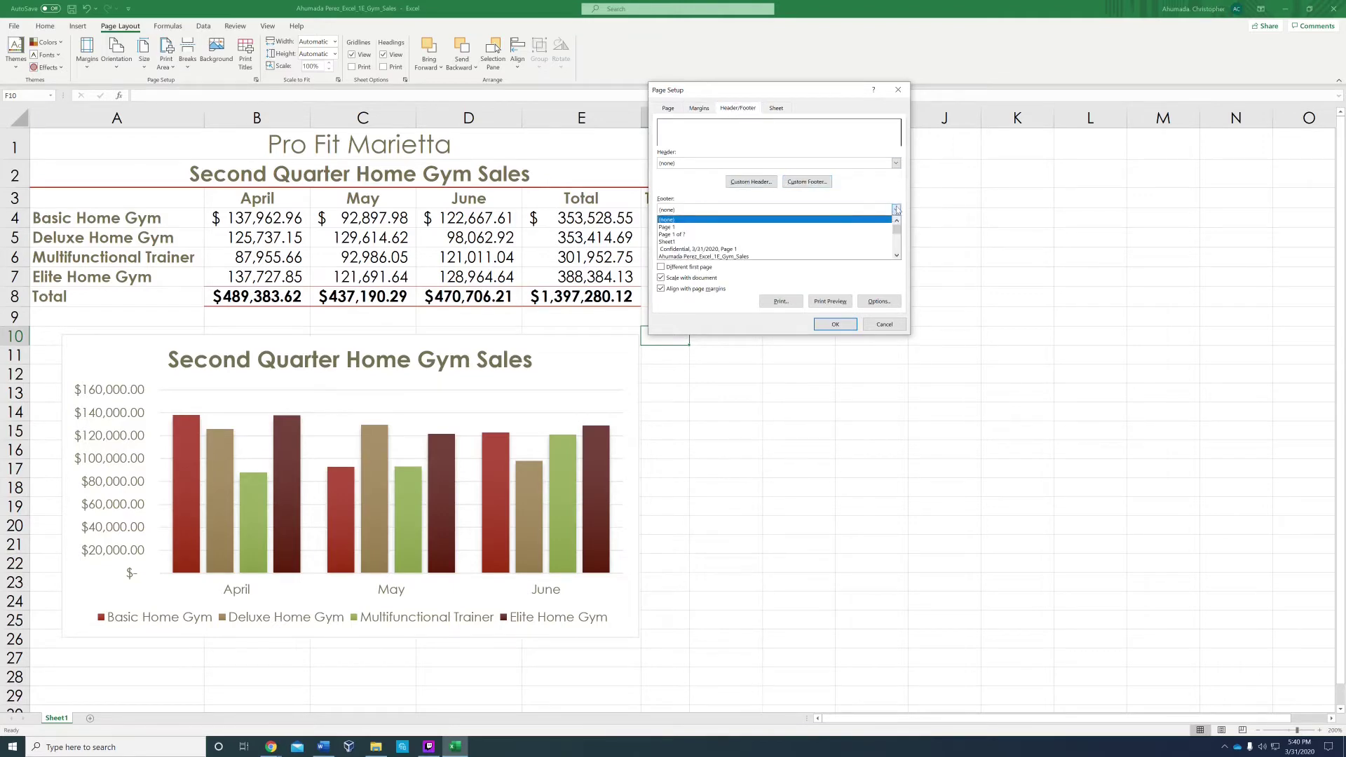
pyautogui.click(827, 256)
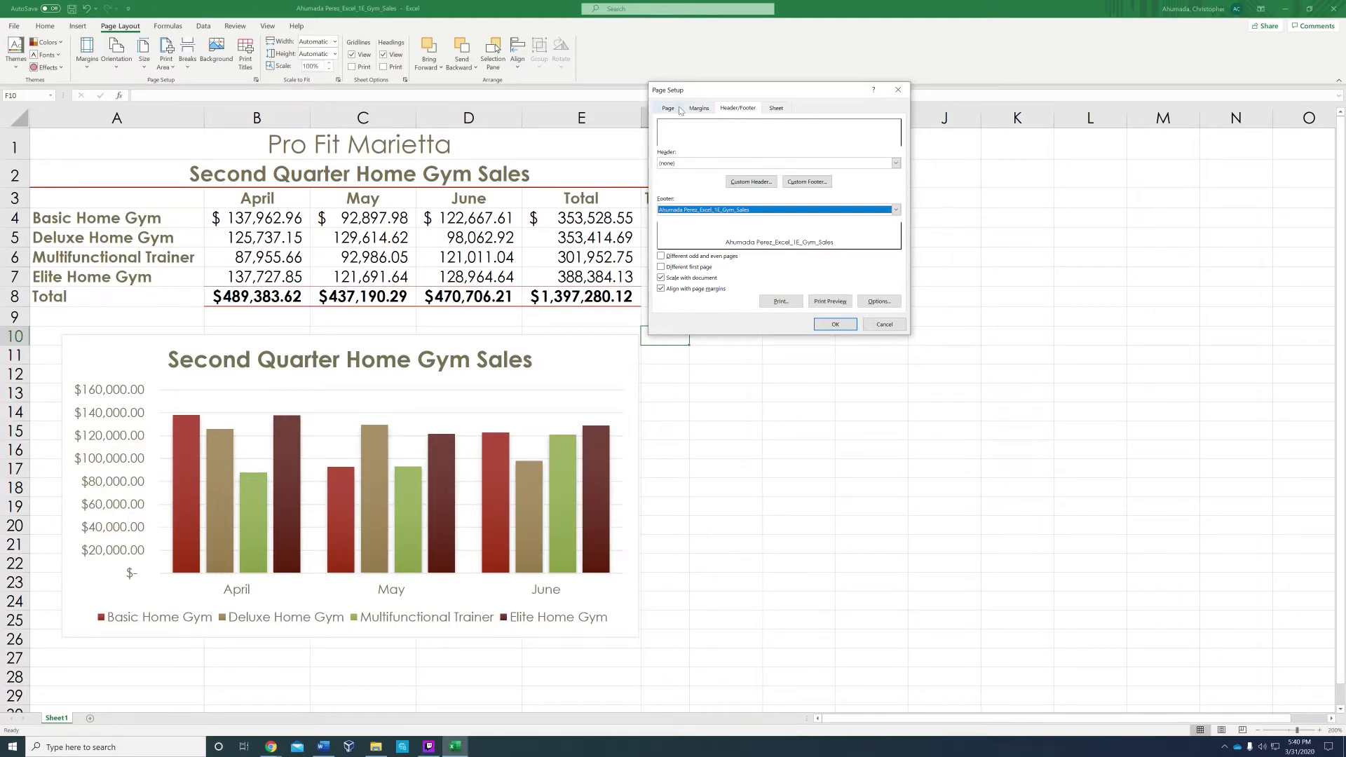
pyautogui.click(679, 110)
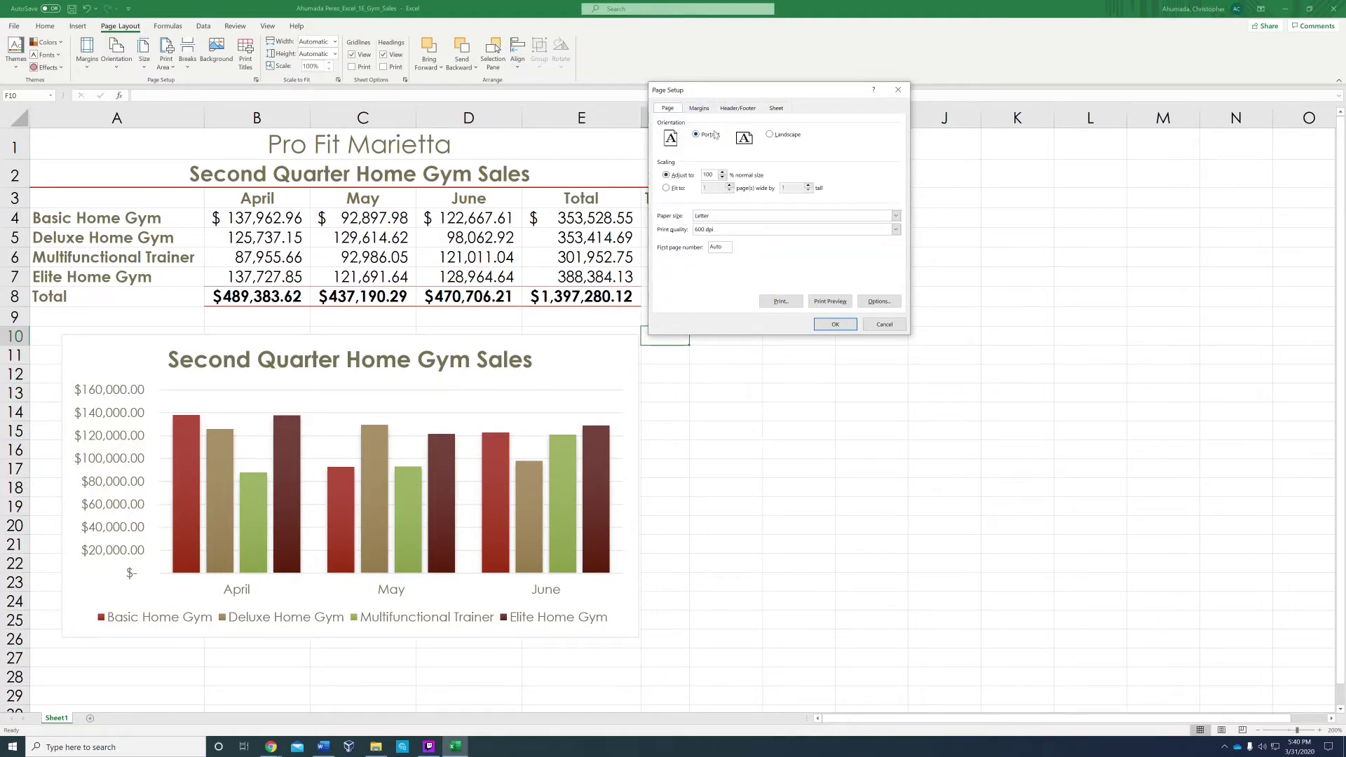
# Step: Switch the page to landscape, check it in print preview, and return to the worksheet
pyautogui.click(771, 139)
pyautogui.click(824, 303)
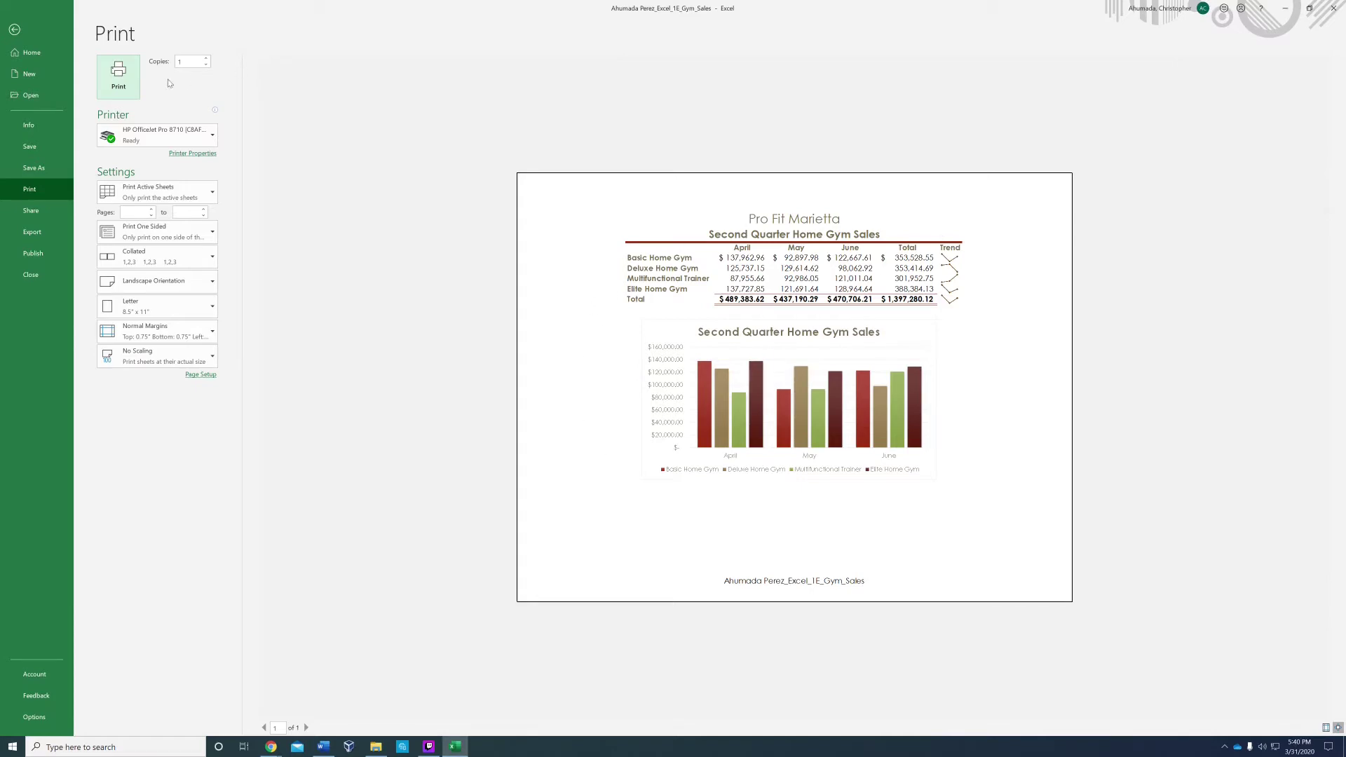
pyautogui.click(14, 30)
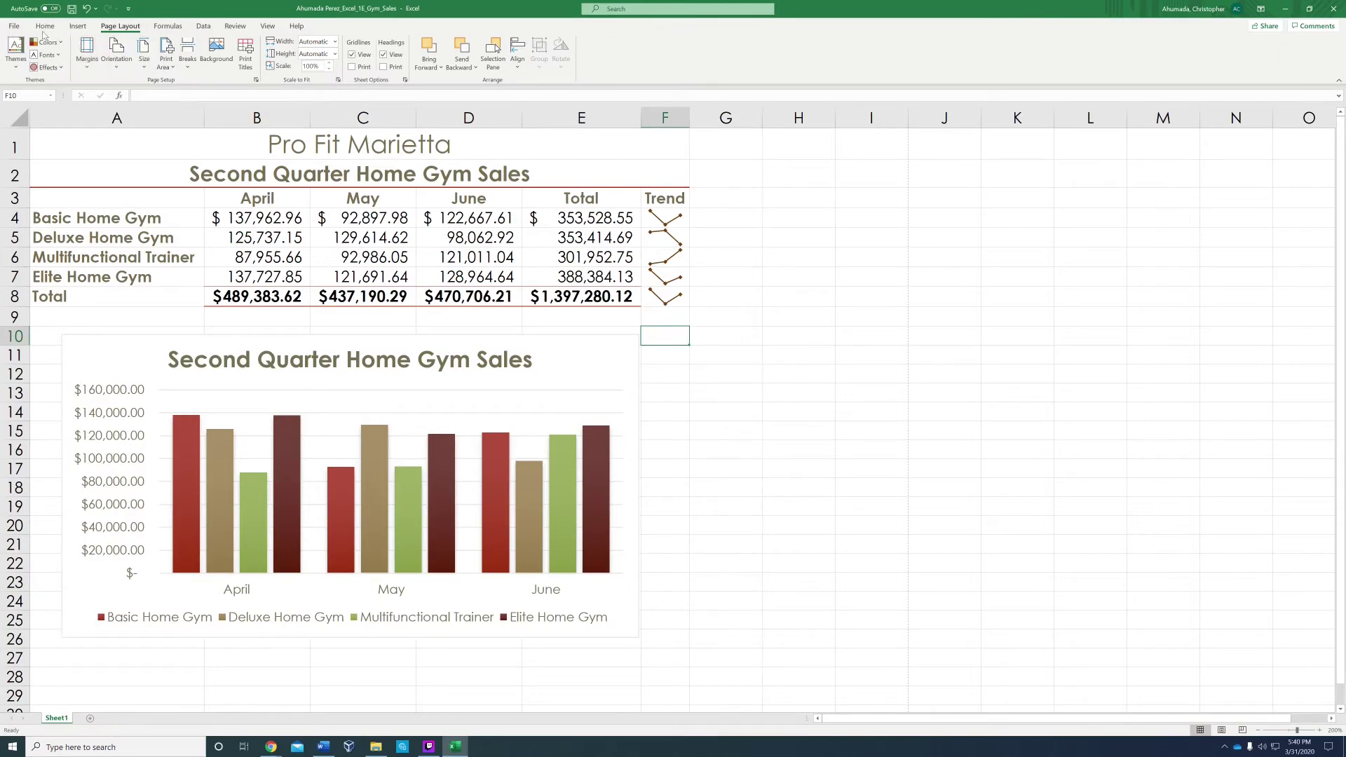
pyautogui.click(256, 81)
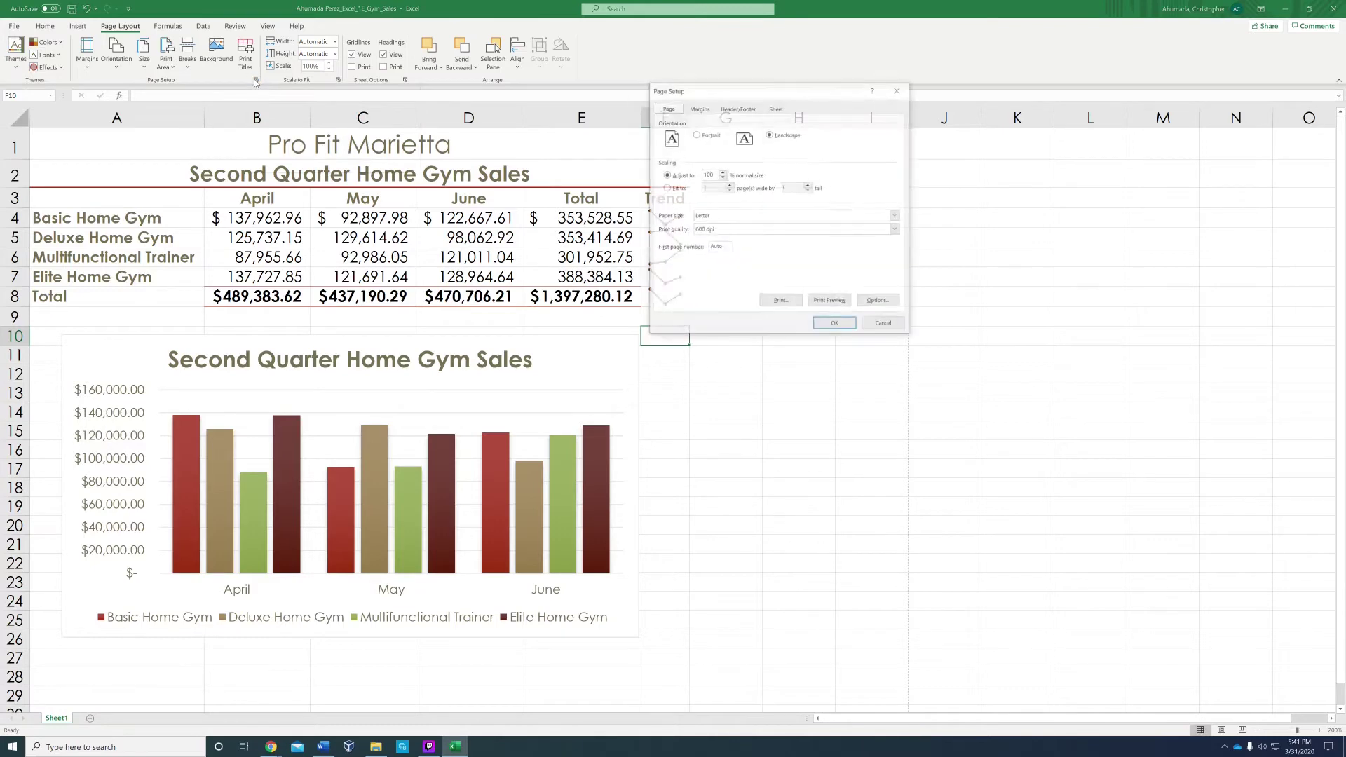
pyautogui.click(699, 110)
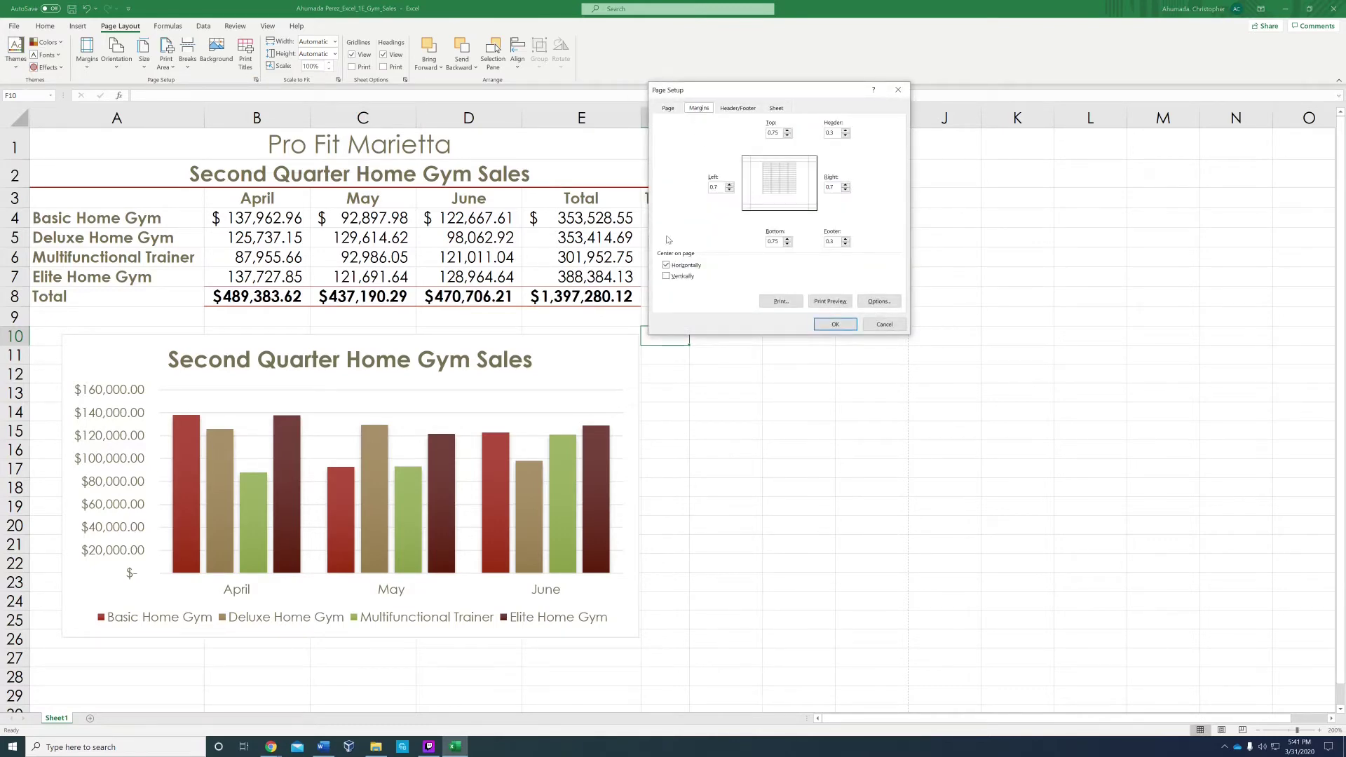
pyautogui.click(733, 109)
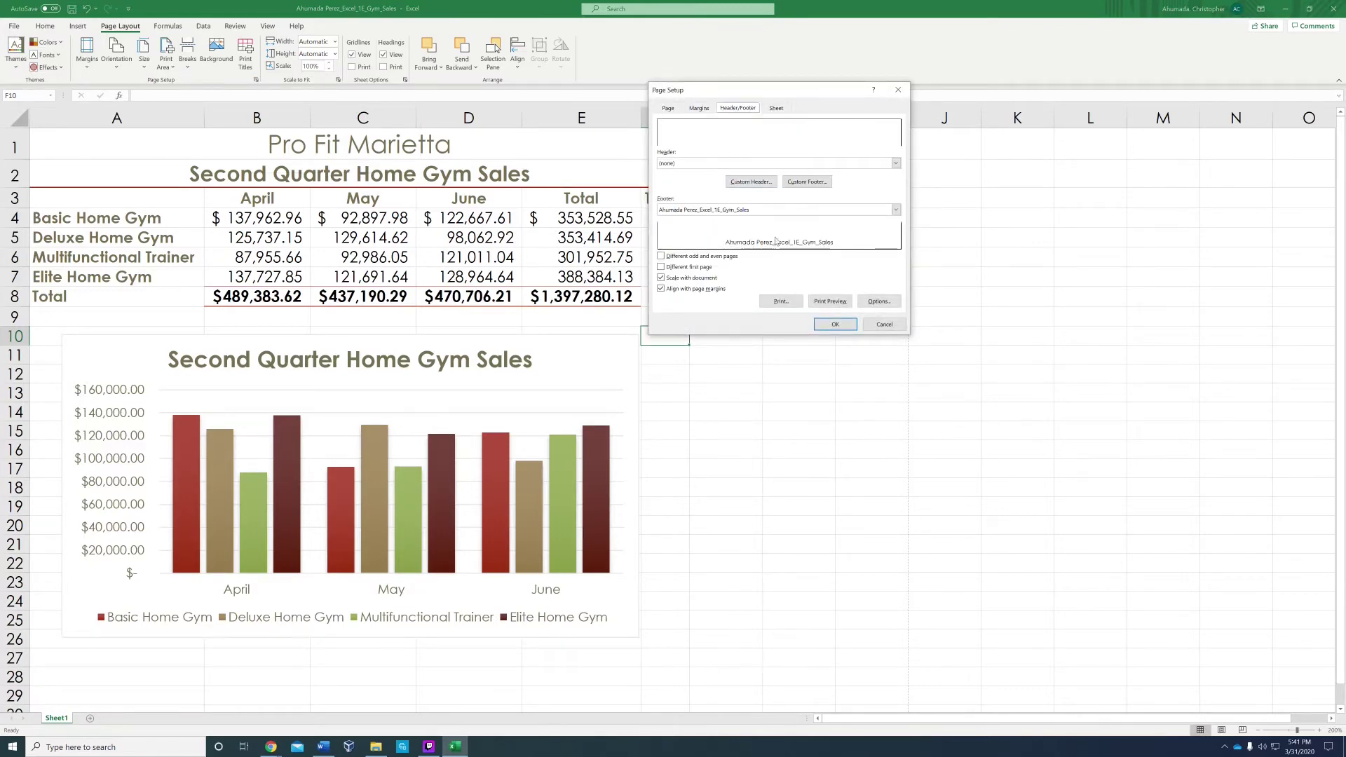
pyautogui.click(837, 325)
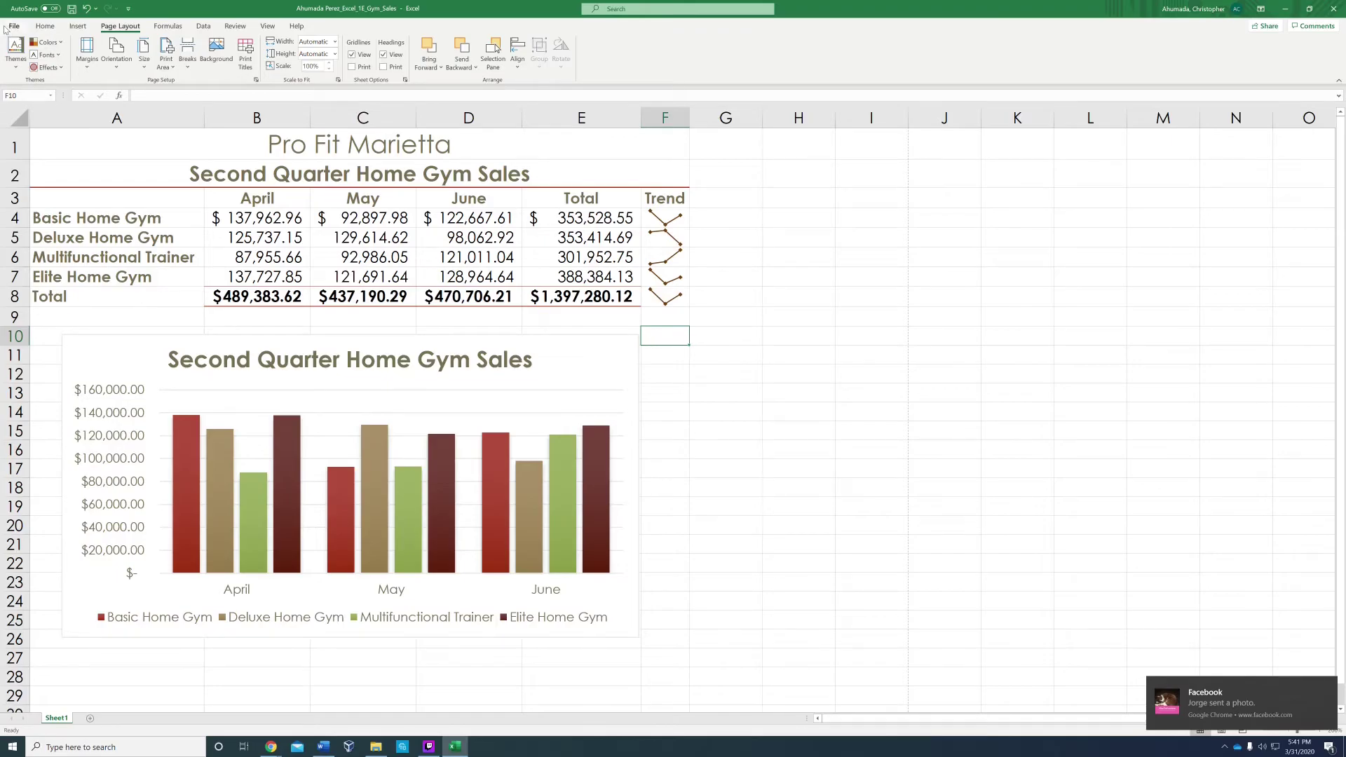
# Step: Set the workbook Tags to 'home gym, sales' and fill in the course Subject
pyautogui.click(11, 27)
pyautogui.click(29, 126)
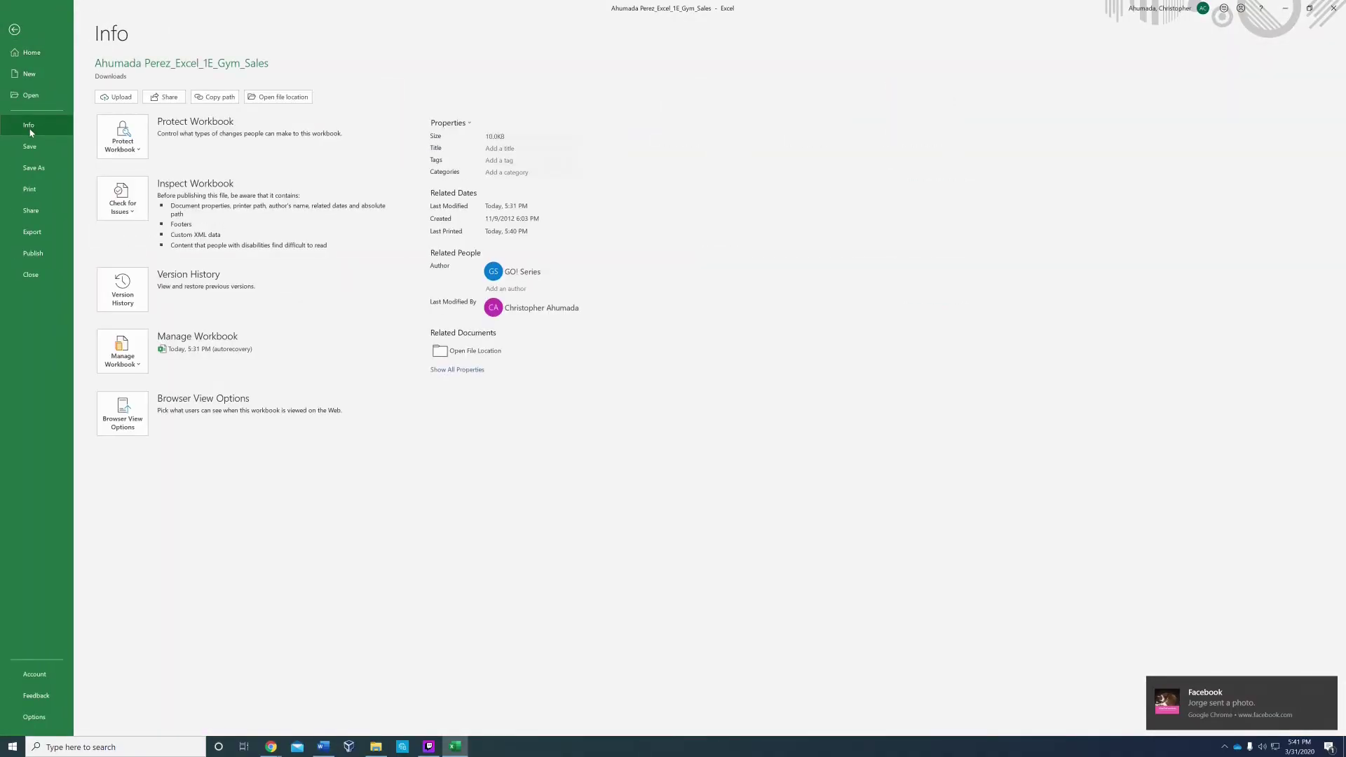
pyautogui.click(460, 371)
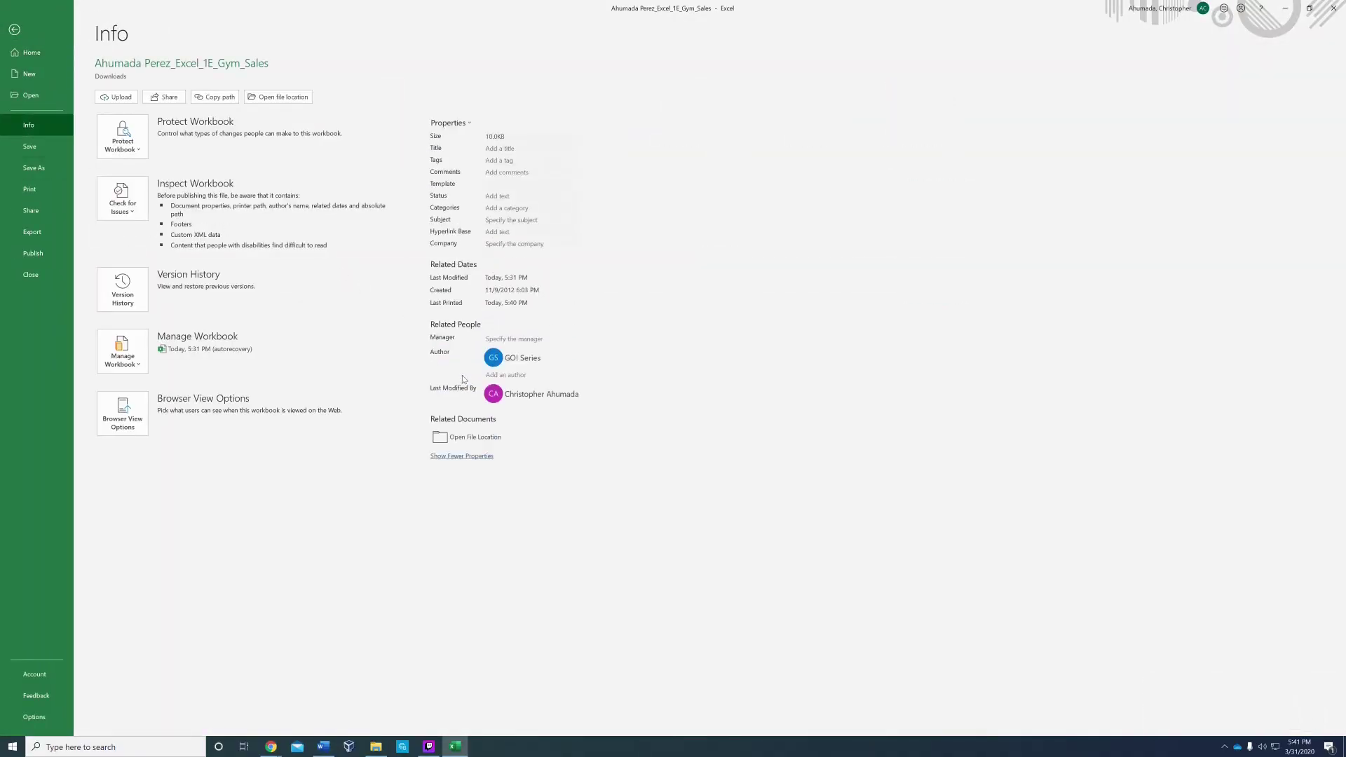
pyautogui.click(531, 160)
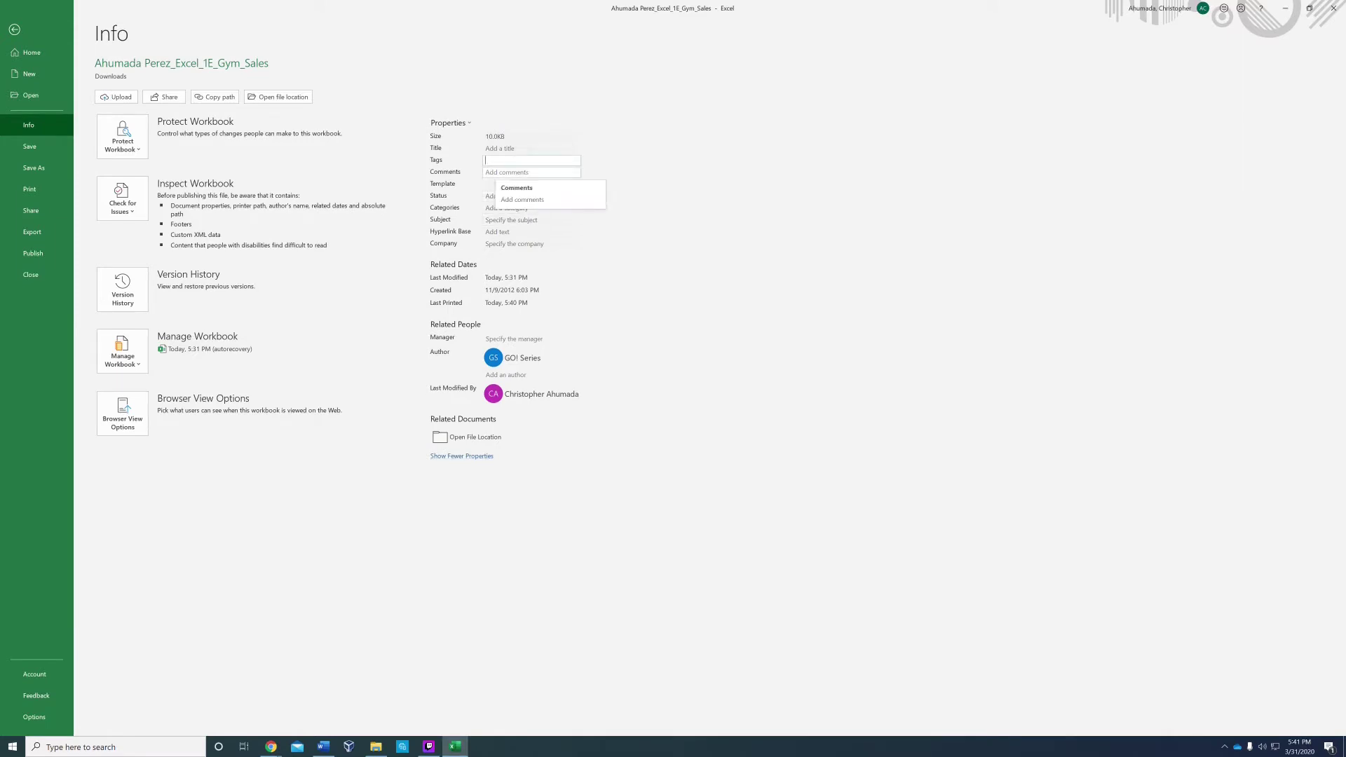
pyautogui.write('home gym, sales')
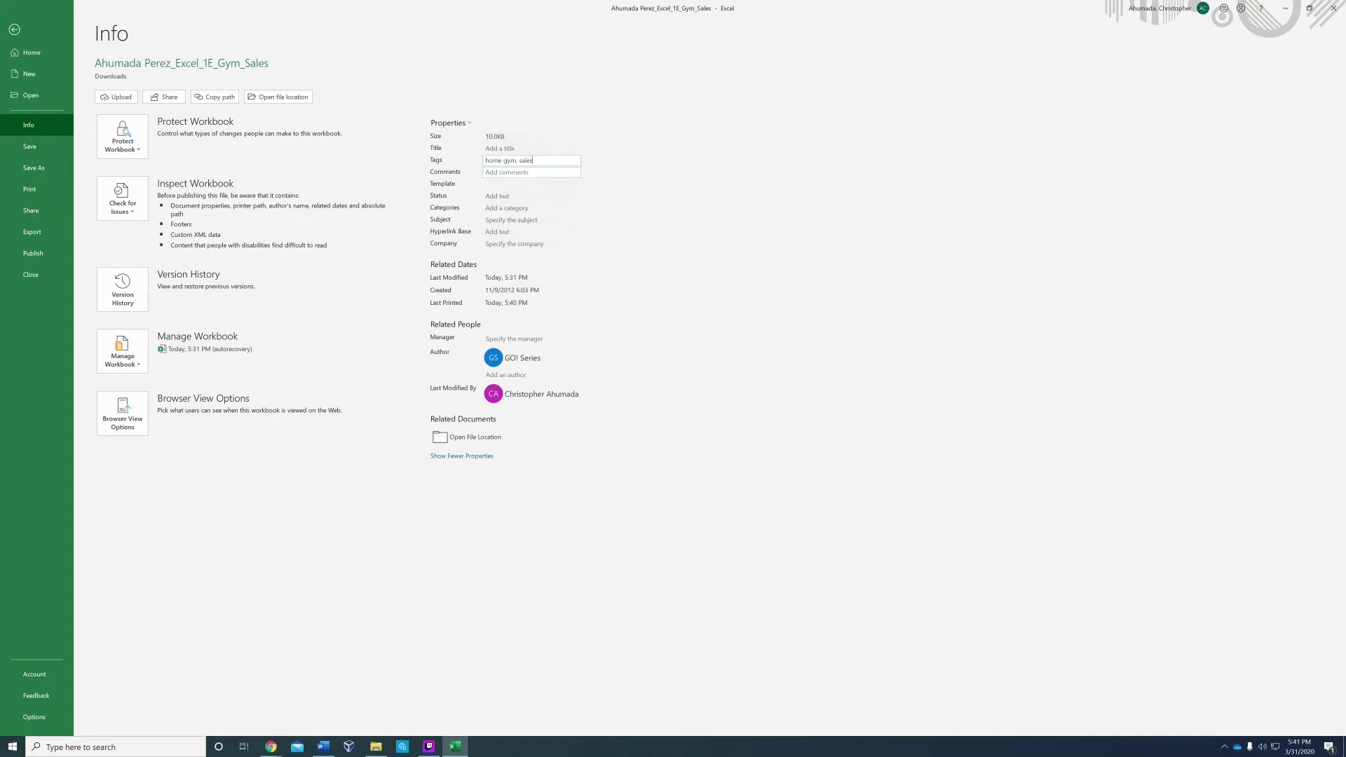
pyautogui.click(532, 220)
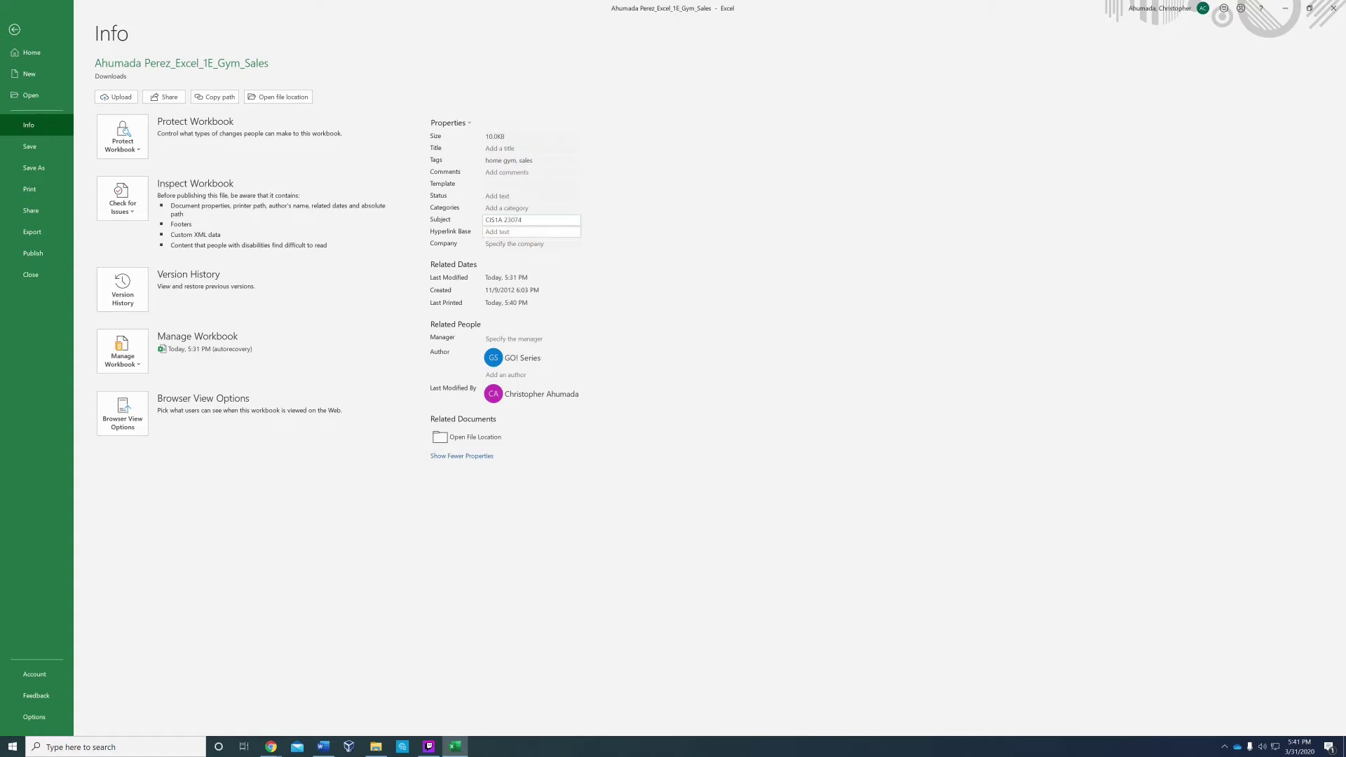
# Step: Add the student's name as an author, then preview the printout
pyautogui.click(506, 374)
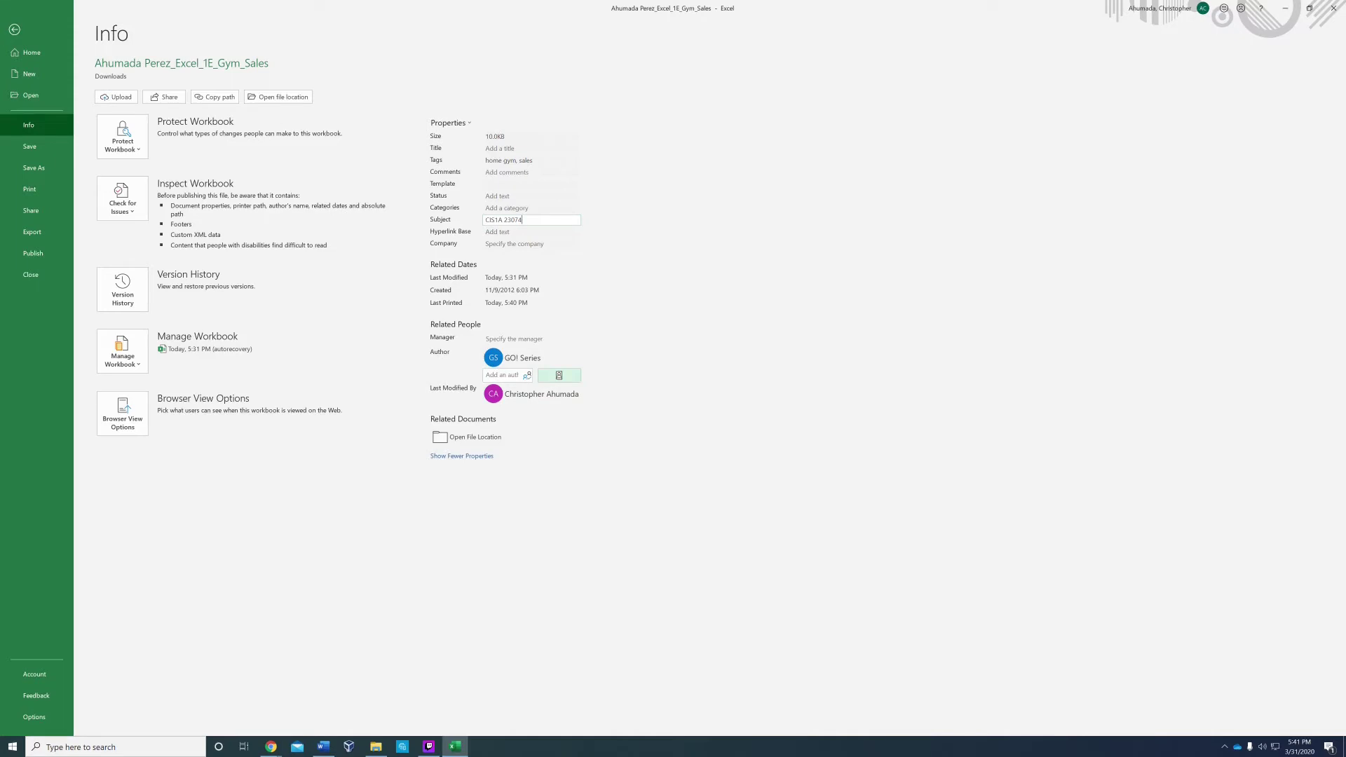
pyautogui.write('Christo')
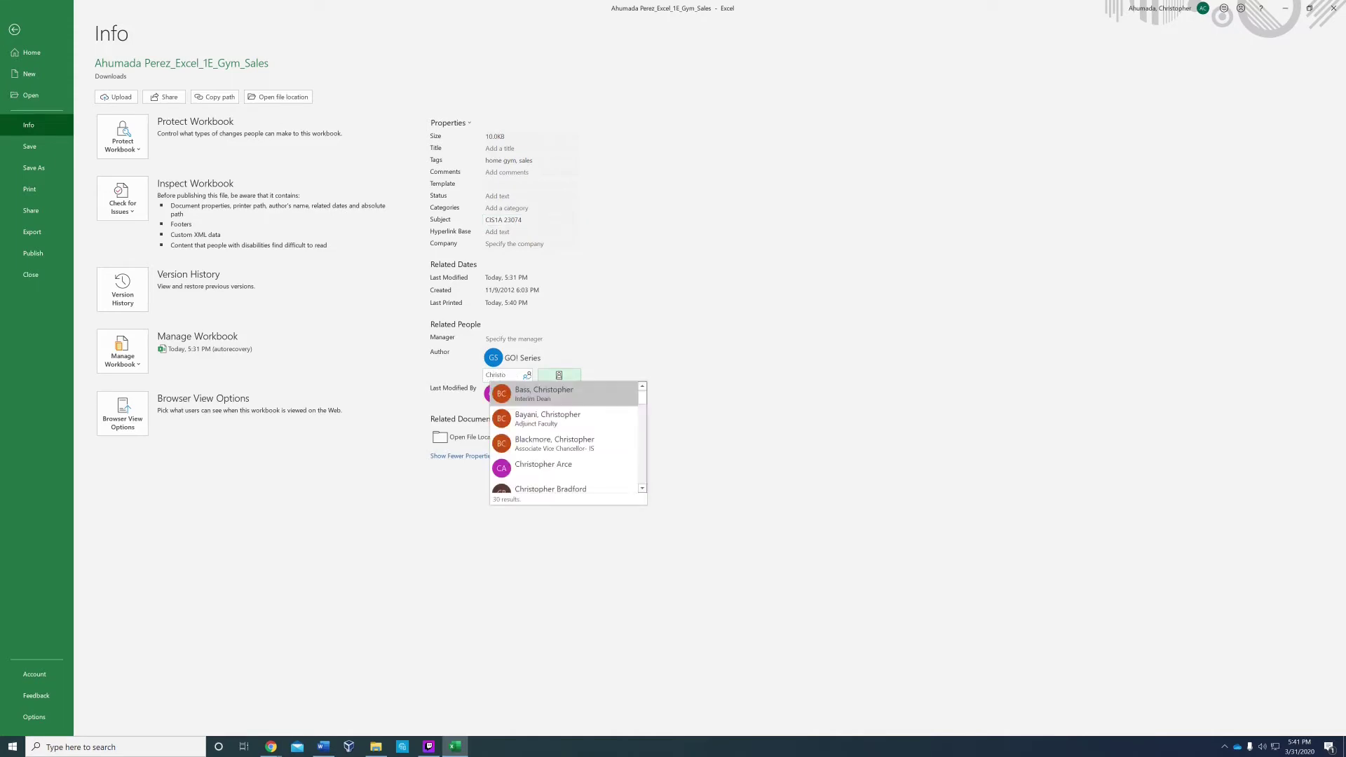
pyautogui.write('pher Ahumada')
pyautogui.write(' Perez')
pyautogui.press('Return')
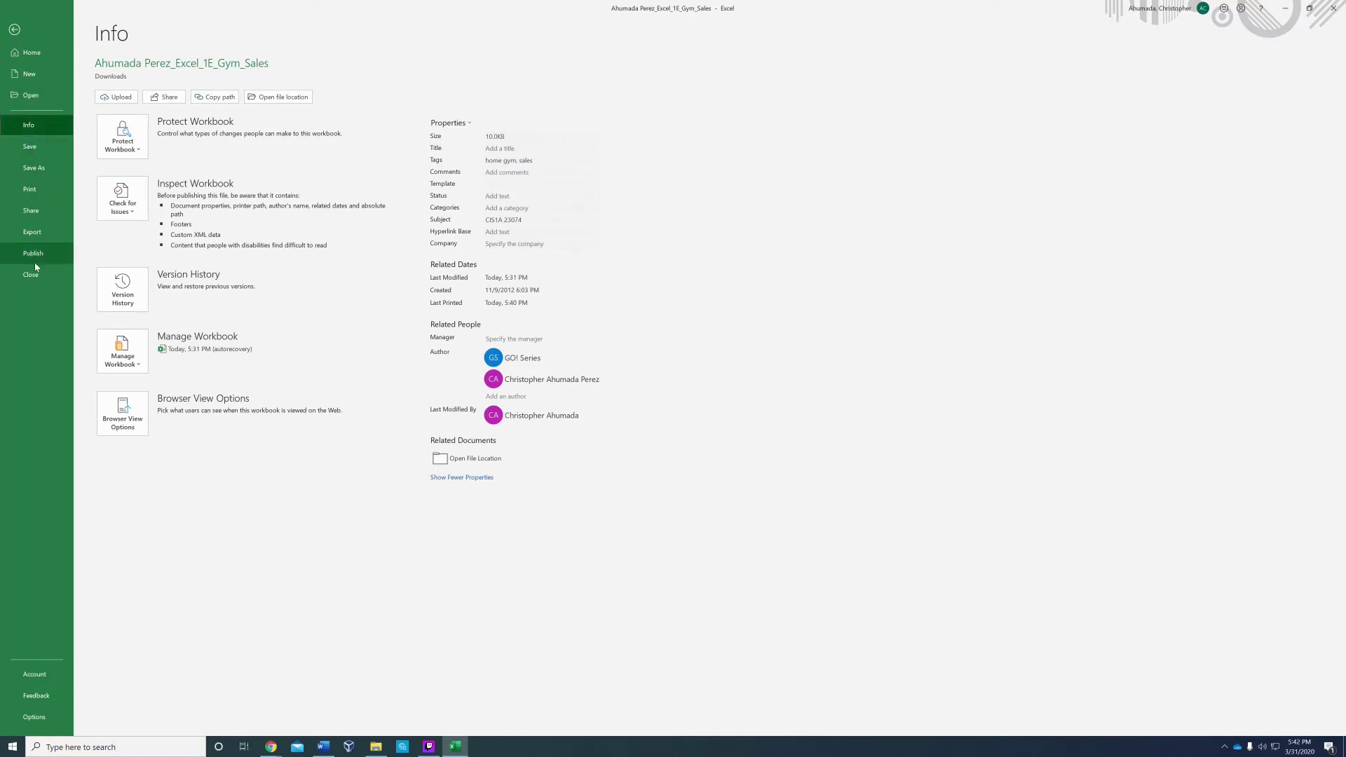
pyautogui.click(49, 197)
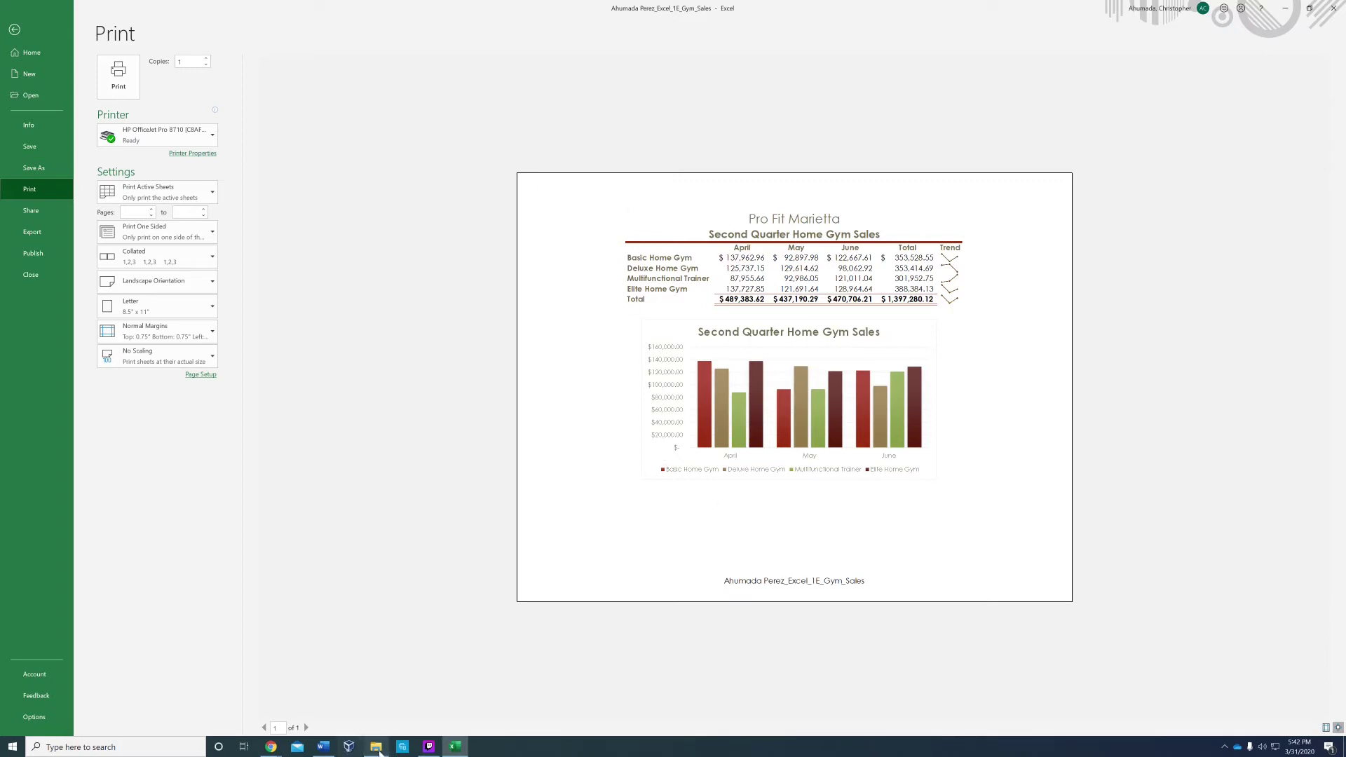
# Step: Compare against the final_result image from Downloads, then return to the worksheet
pyautogui.moveTo(376, 747)
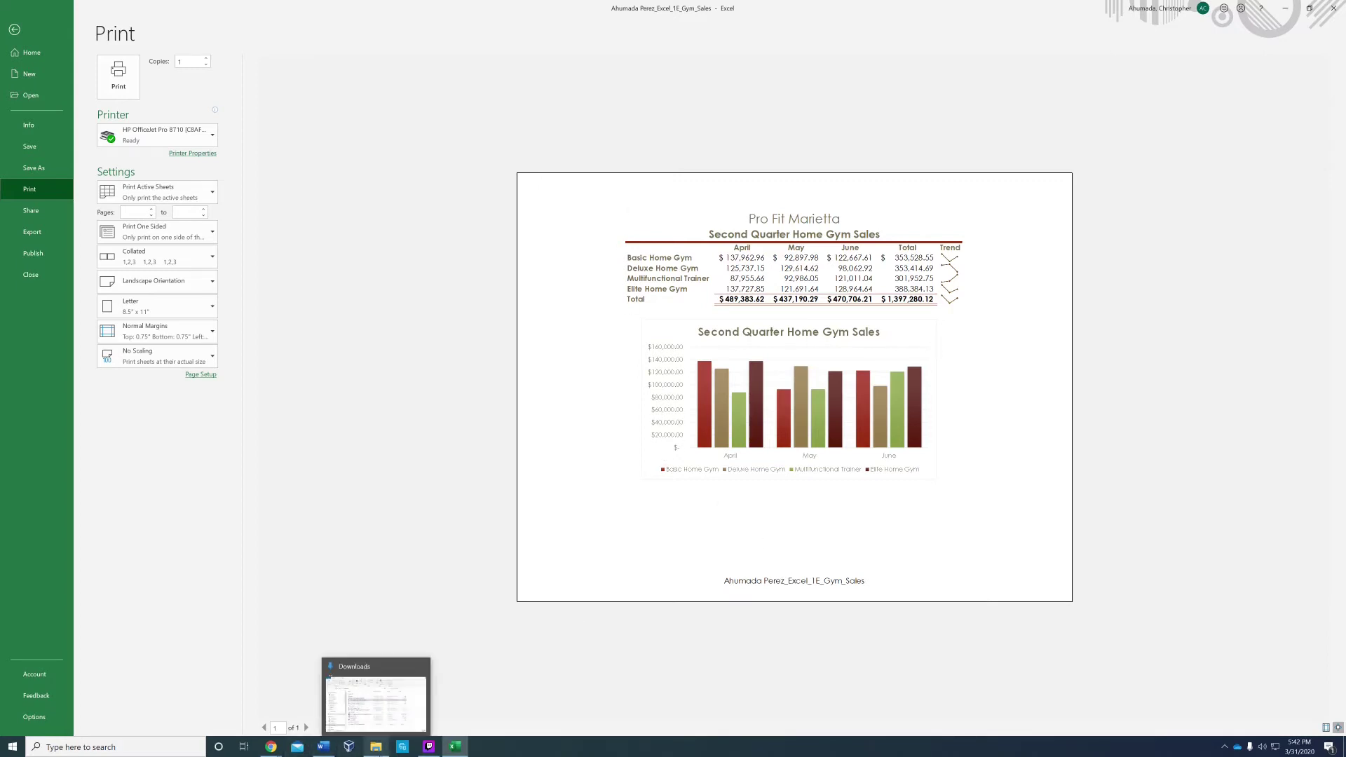
pyautogui.click(375, 701)
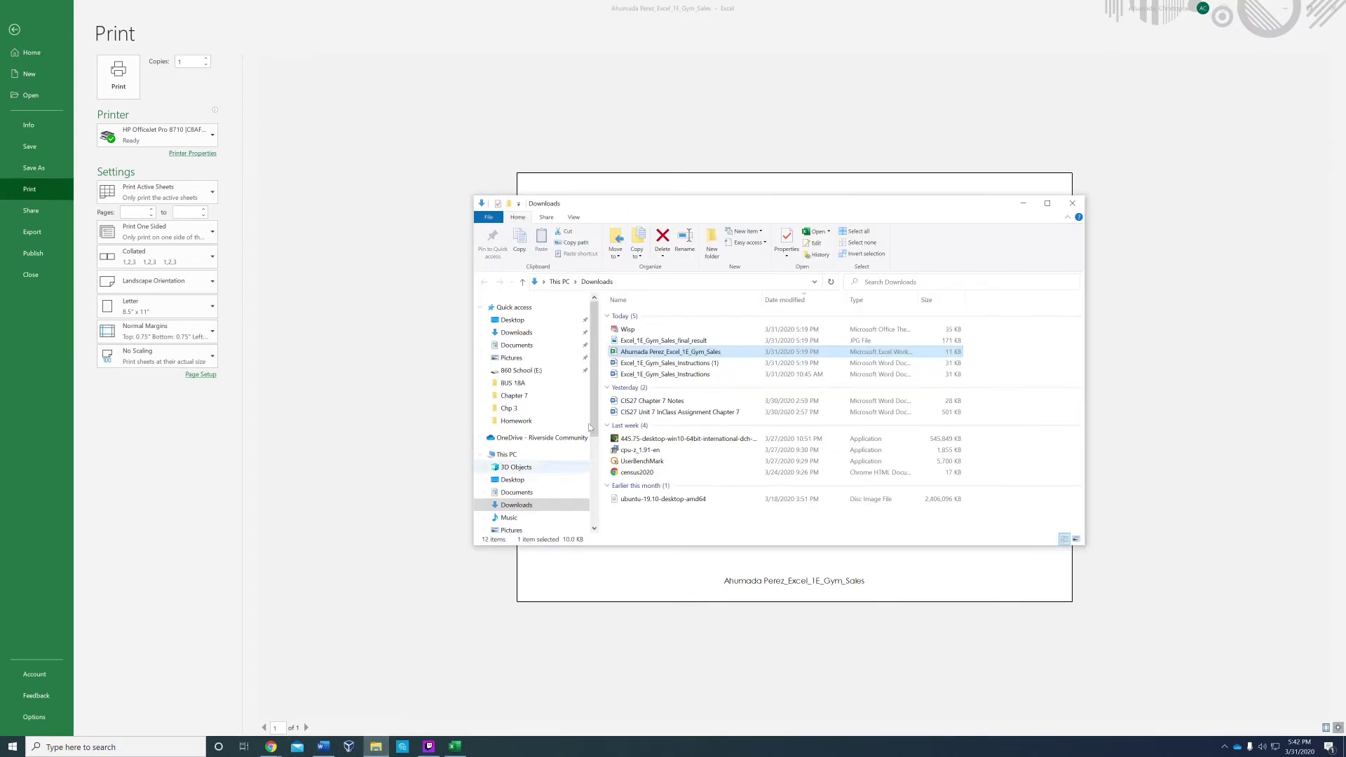
pyautogui.doubleClick(677, 341)
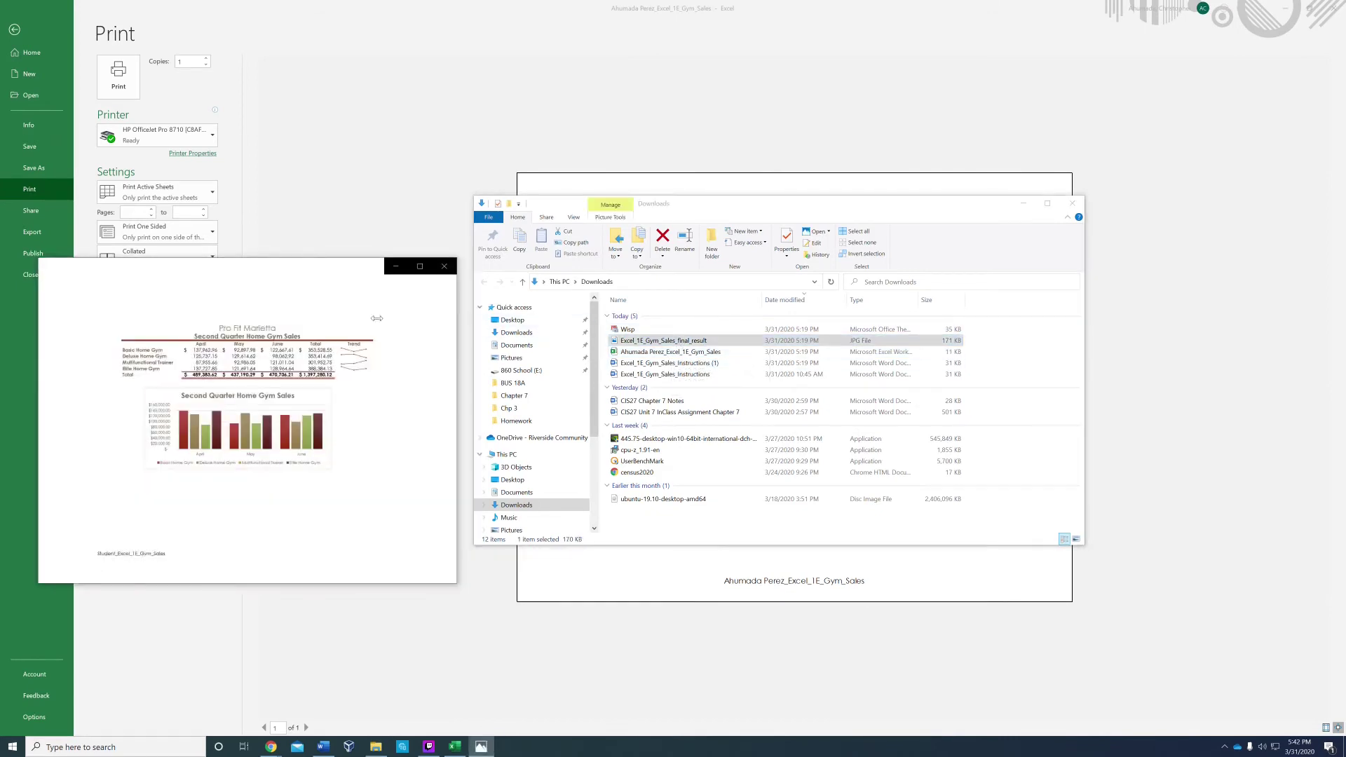
pyautogui.click(1073, 204)
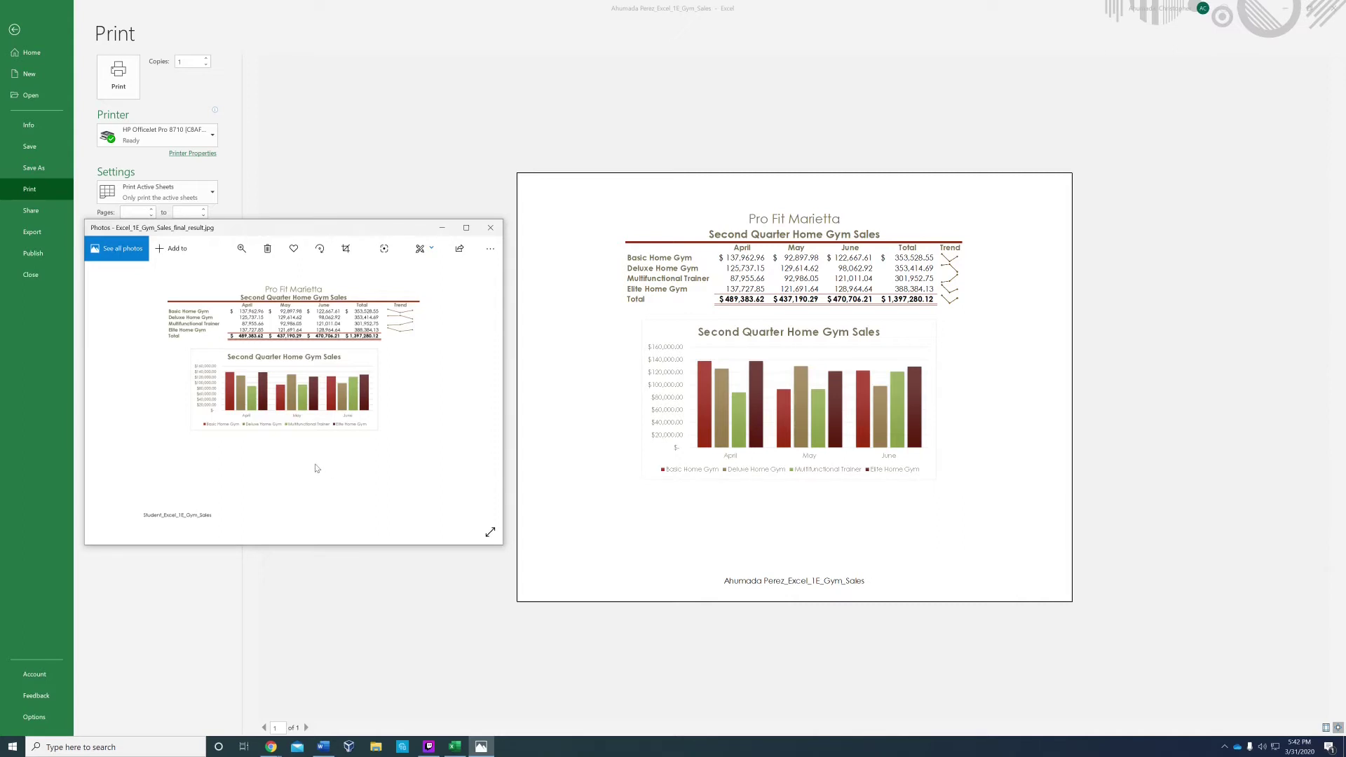
pyautogui.click(490, 228)
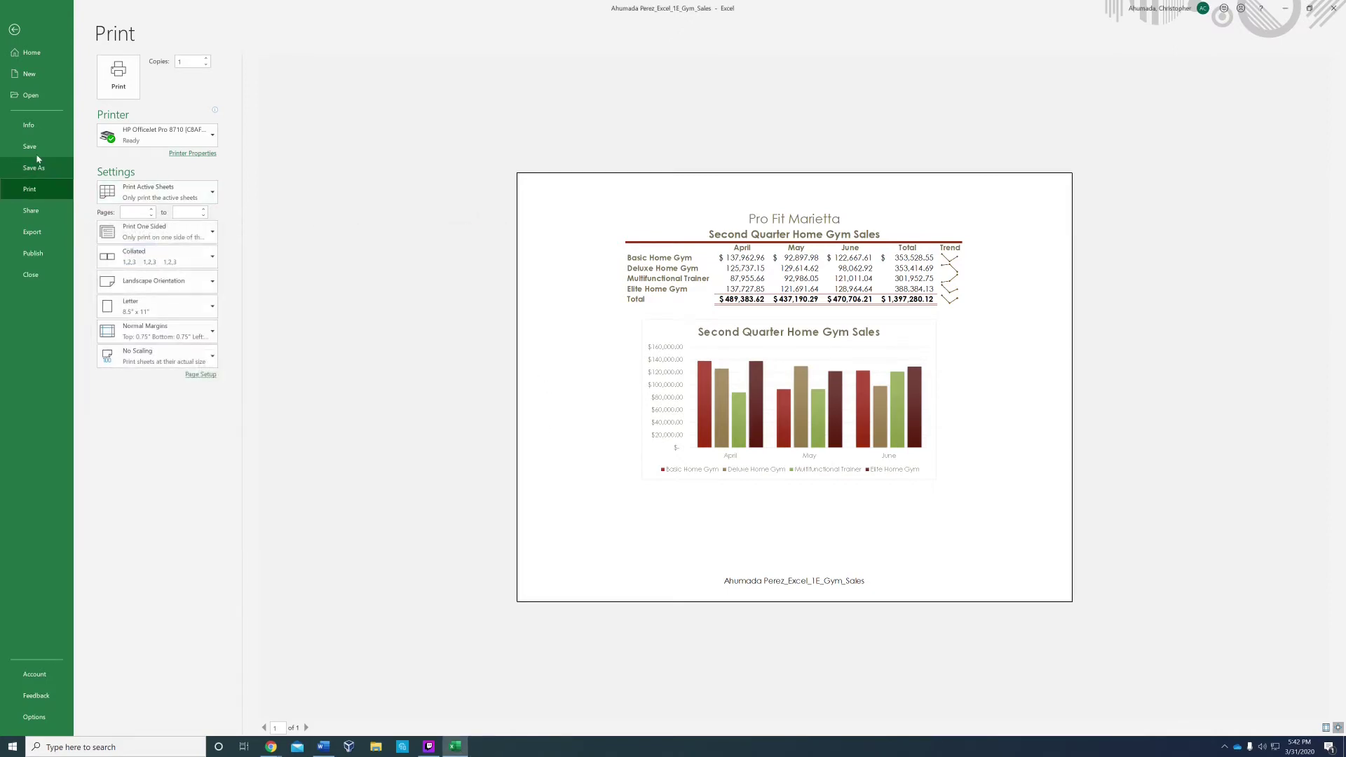
pyautogui.click(15, 32)
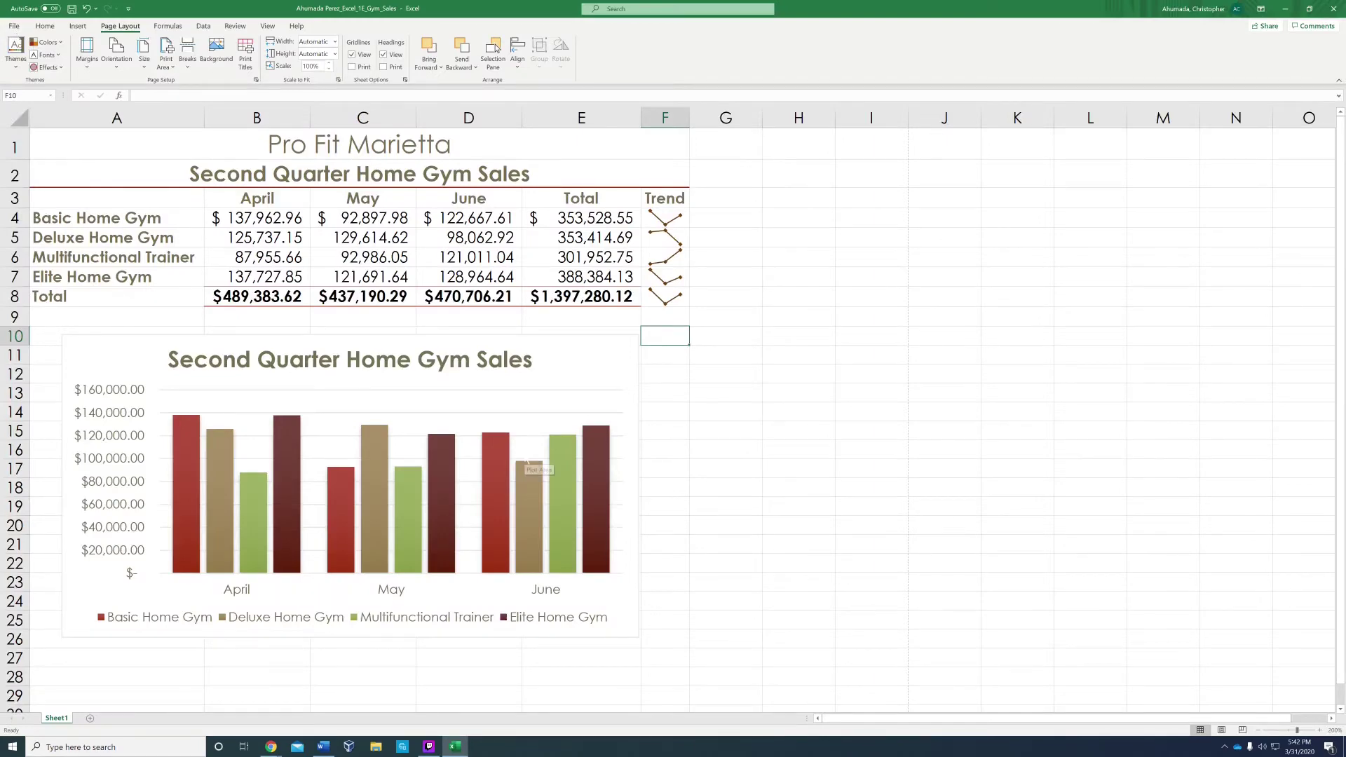
# Step: Nudge the chart slightly up and right, then preview the print
pyautogui.moveTo(350, 491); pyautogui.dragTo(364, 483)
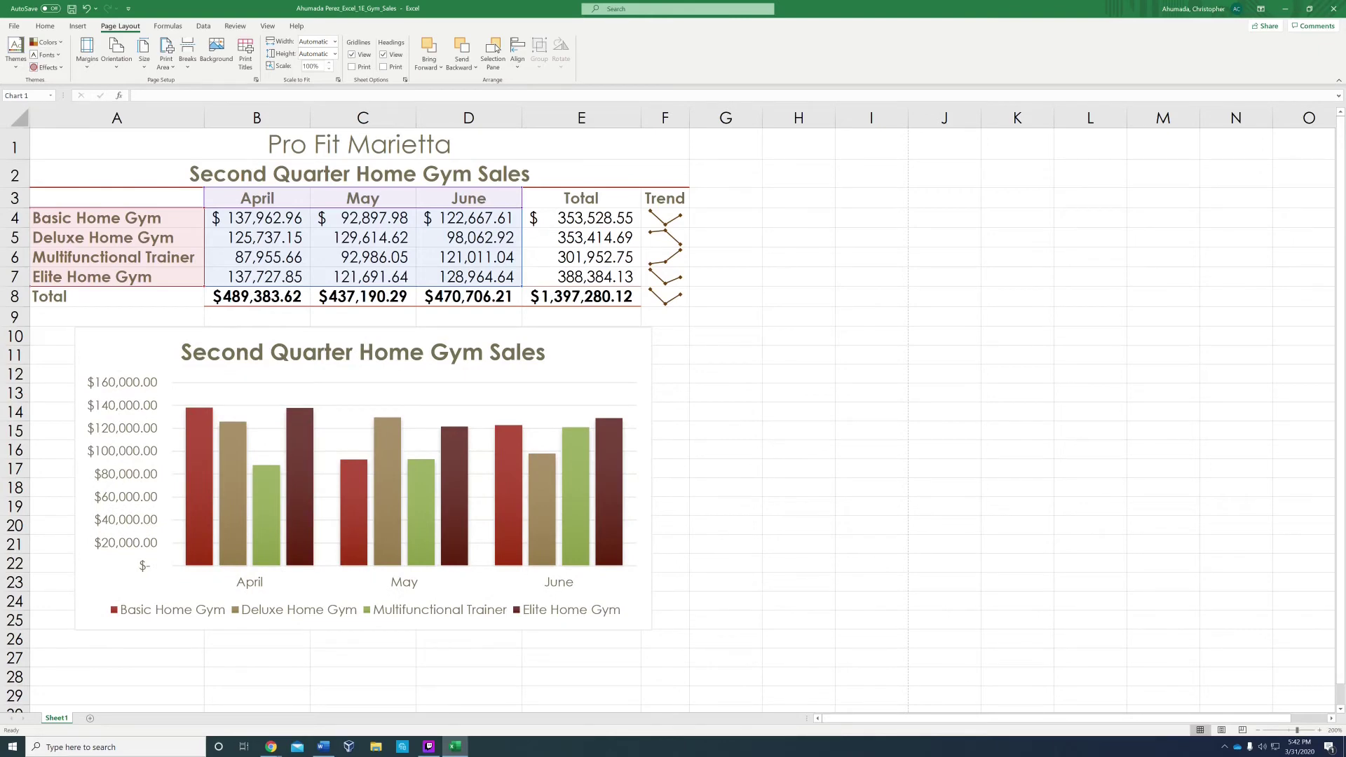
pyautogui.moveTo(363, 483); pyautogui.dragTo(363, 486)
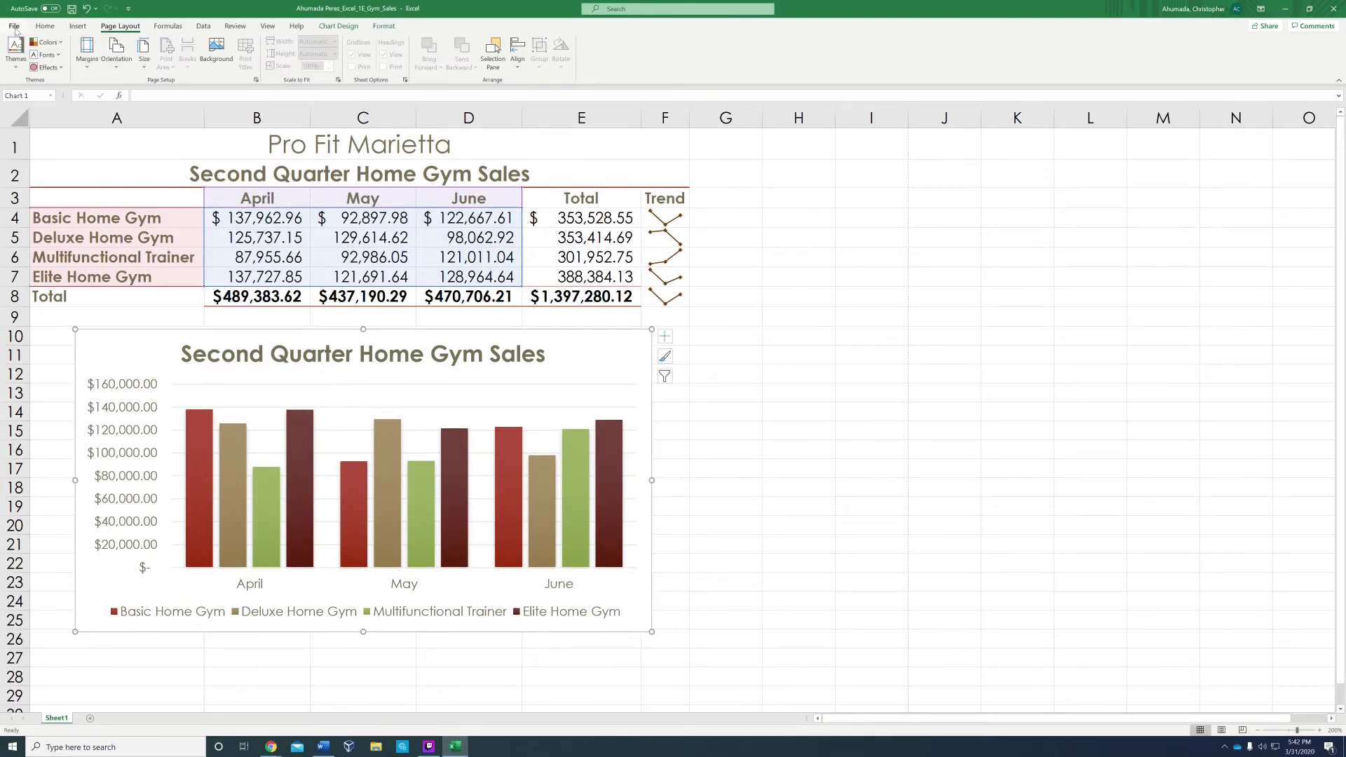
pyautogui.click(14, 29)
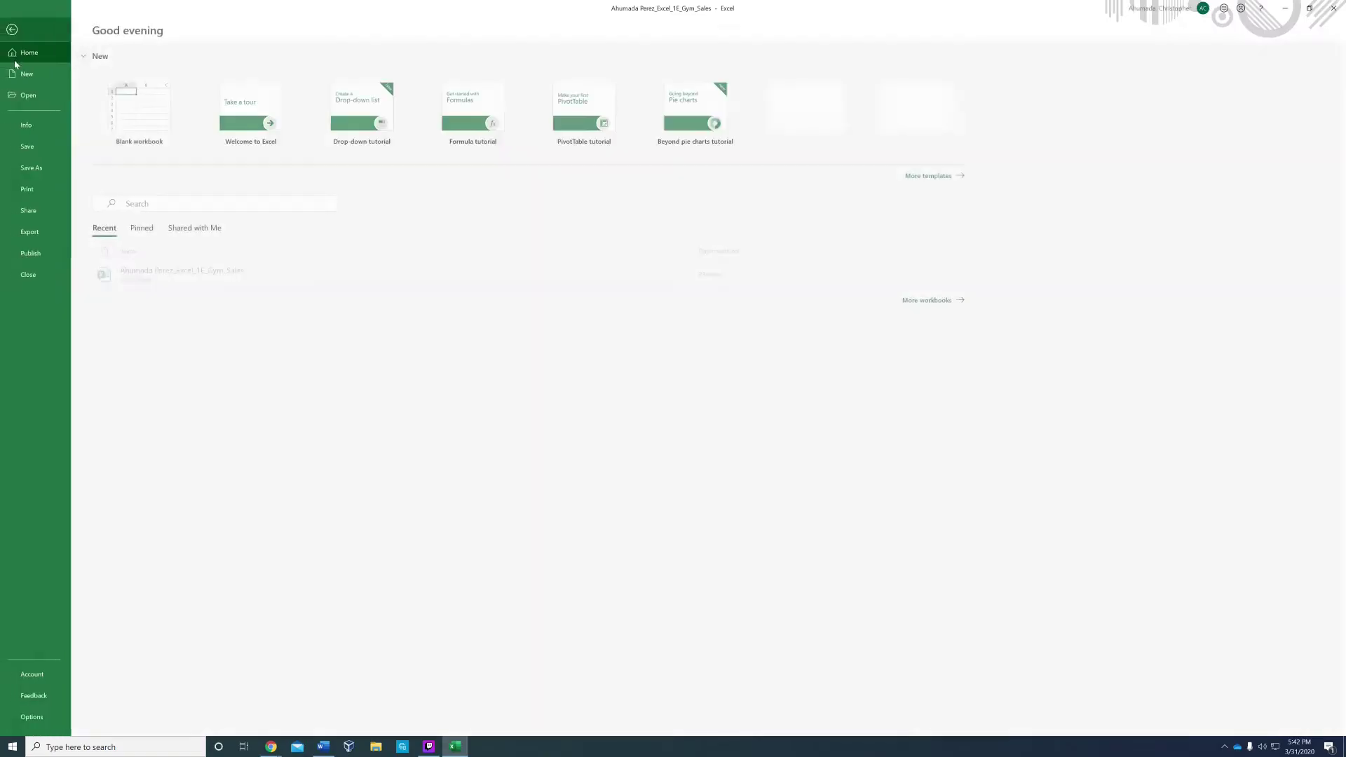
pyautogui.click(35, 189)
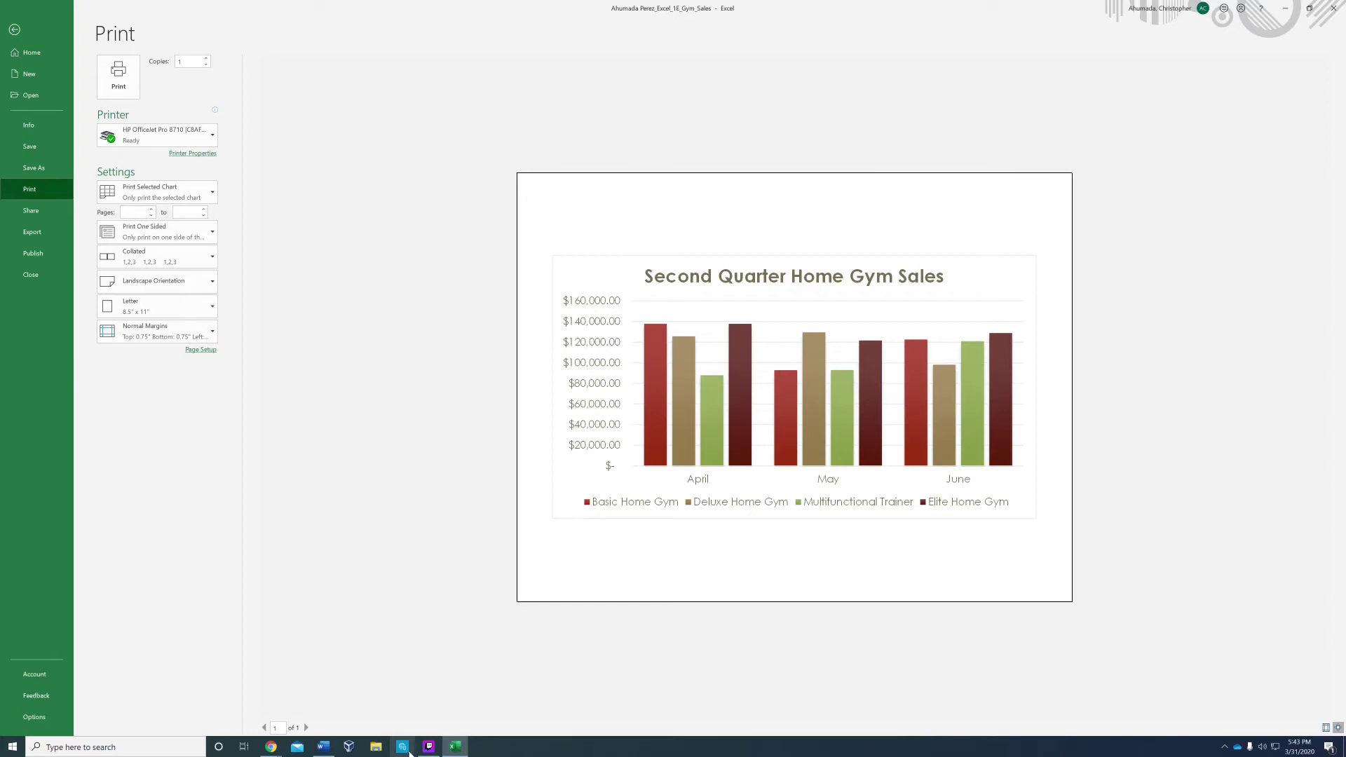
# Step: Recheck the final_result image from Downloads and return to the worksheet
pyautogui.moveTo(323, 748)
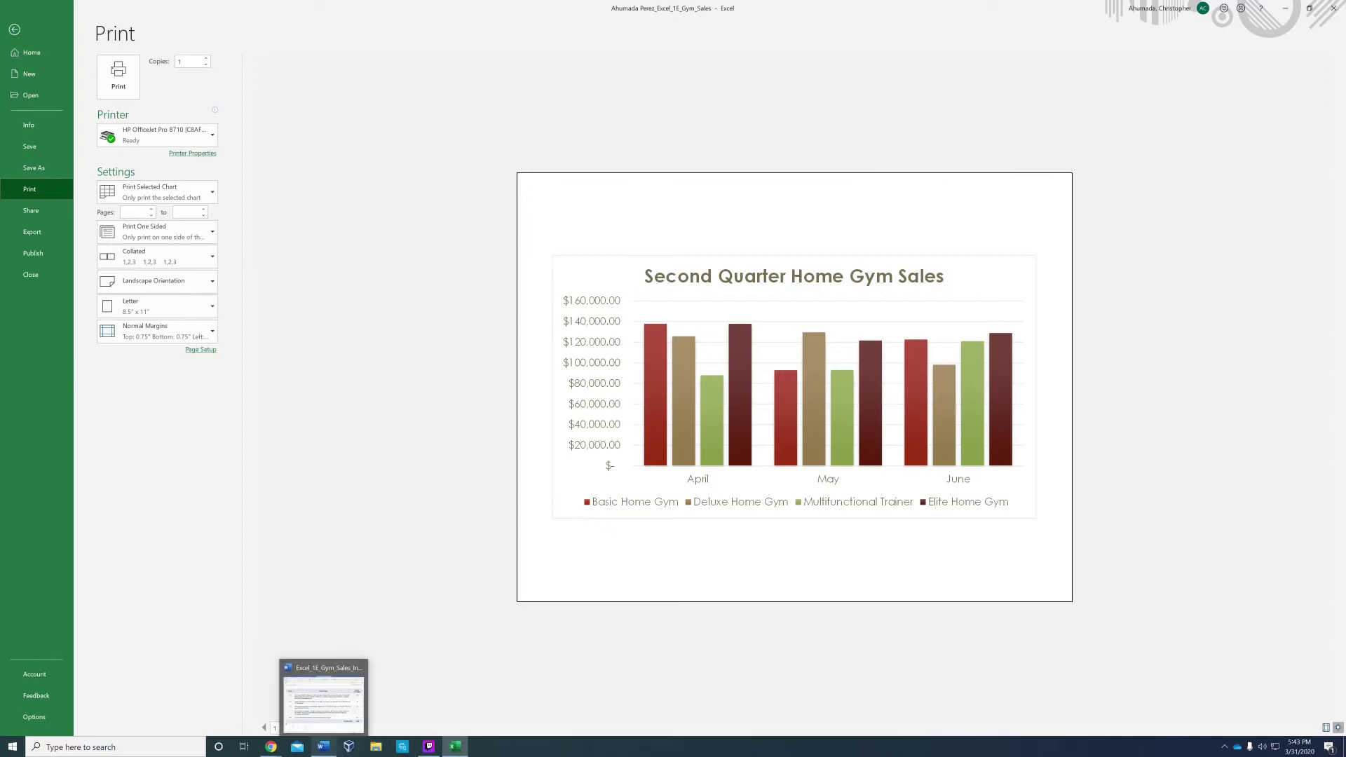
pyautogui.click(376, 747)
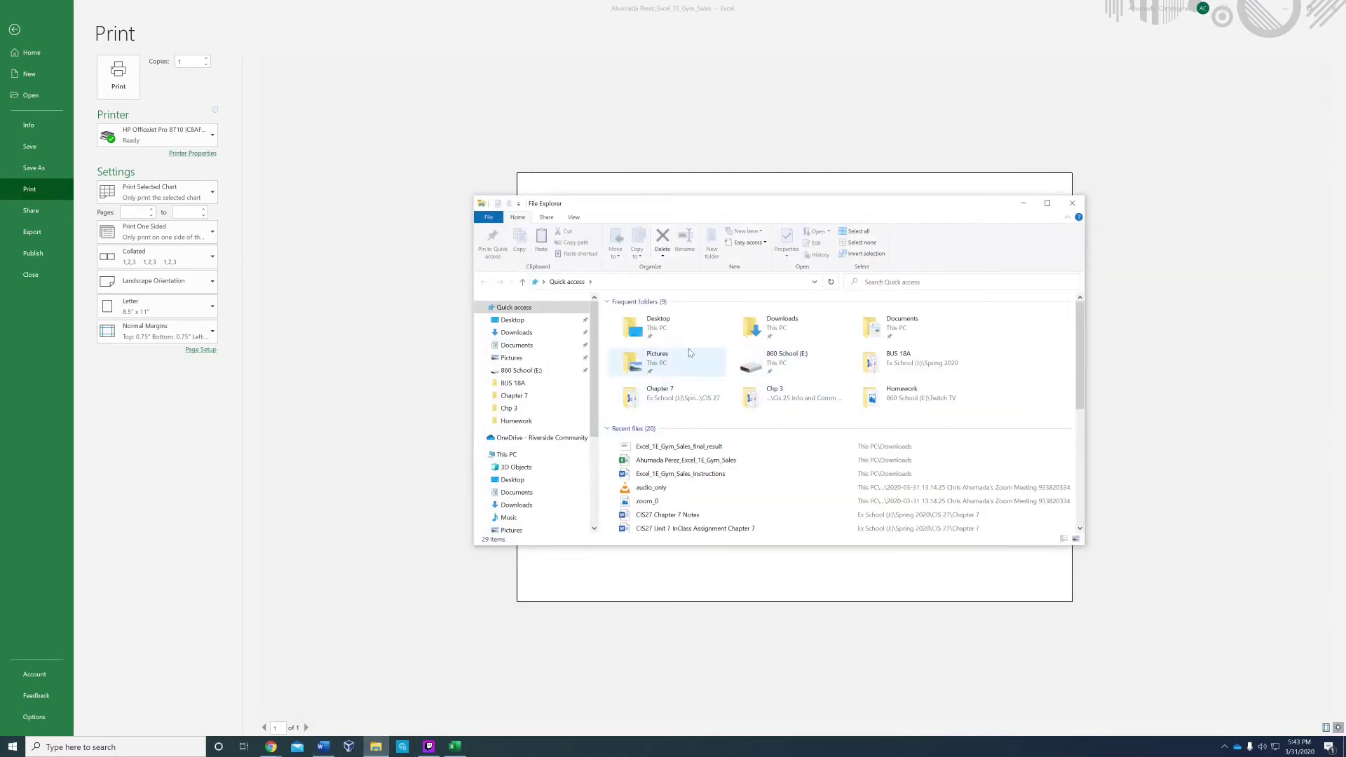
pyautogui.click(766, 327)
pyautogui.doubleClick(766, 327)
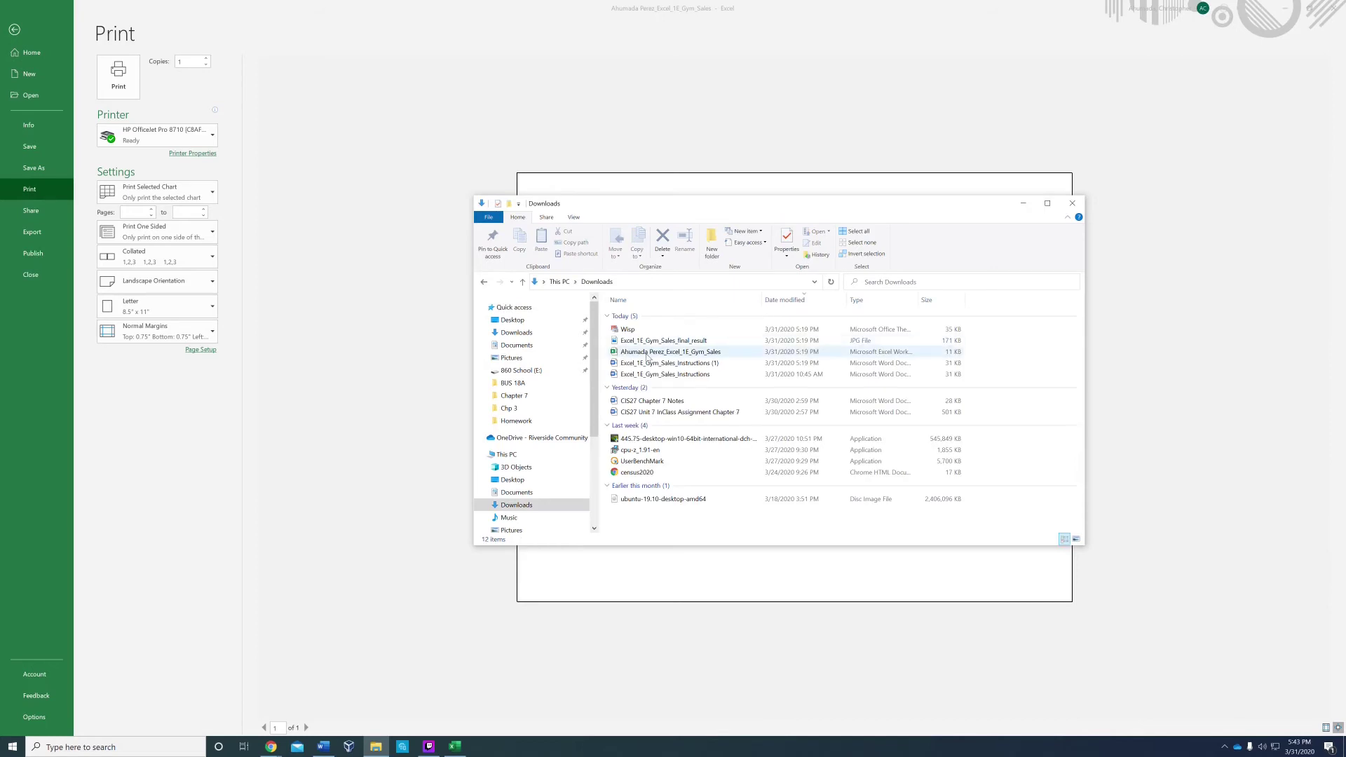
pyautogui.doubleClick(667, 341)
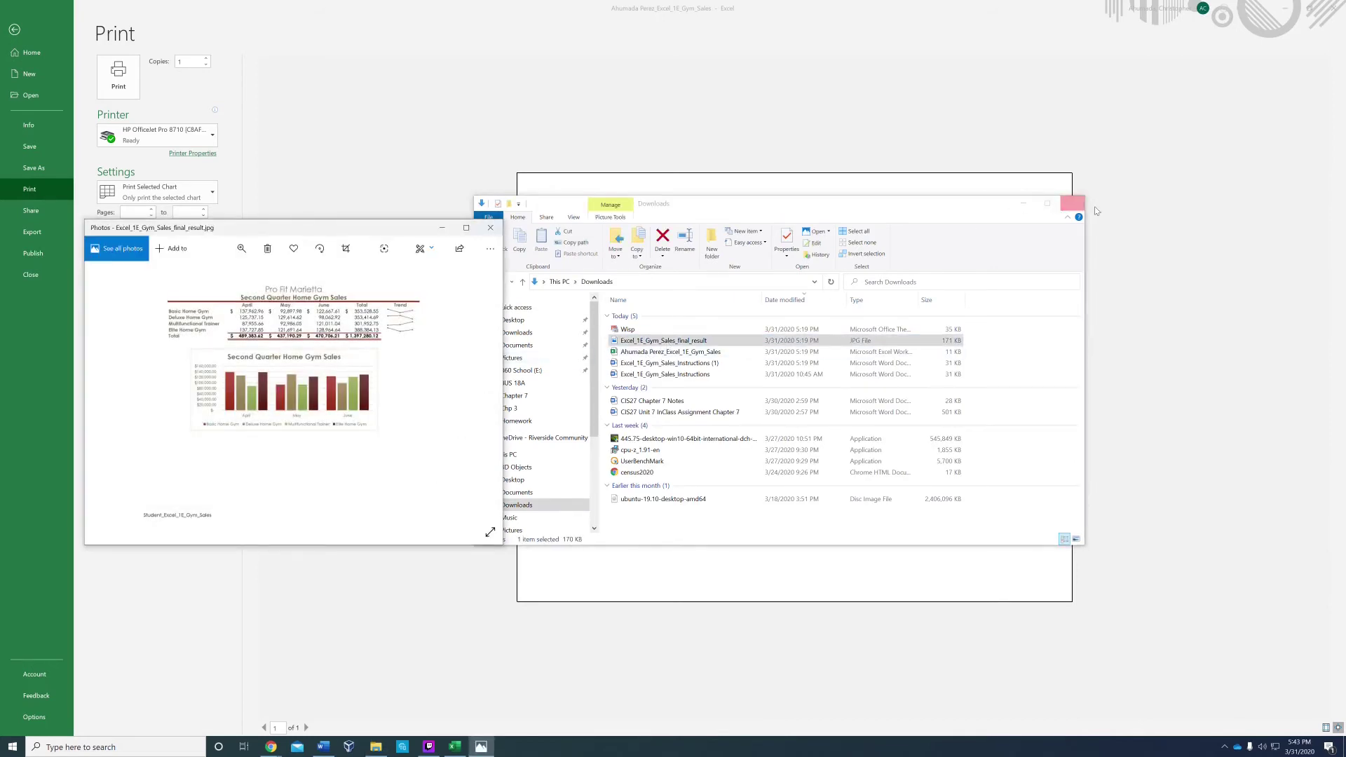
pyautogui.click(1072, 203)
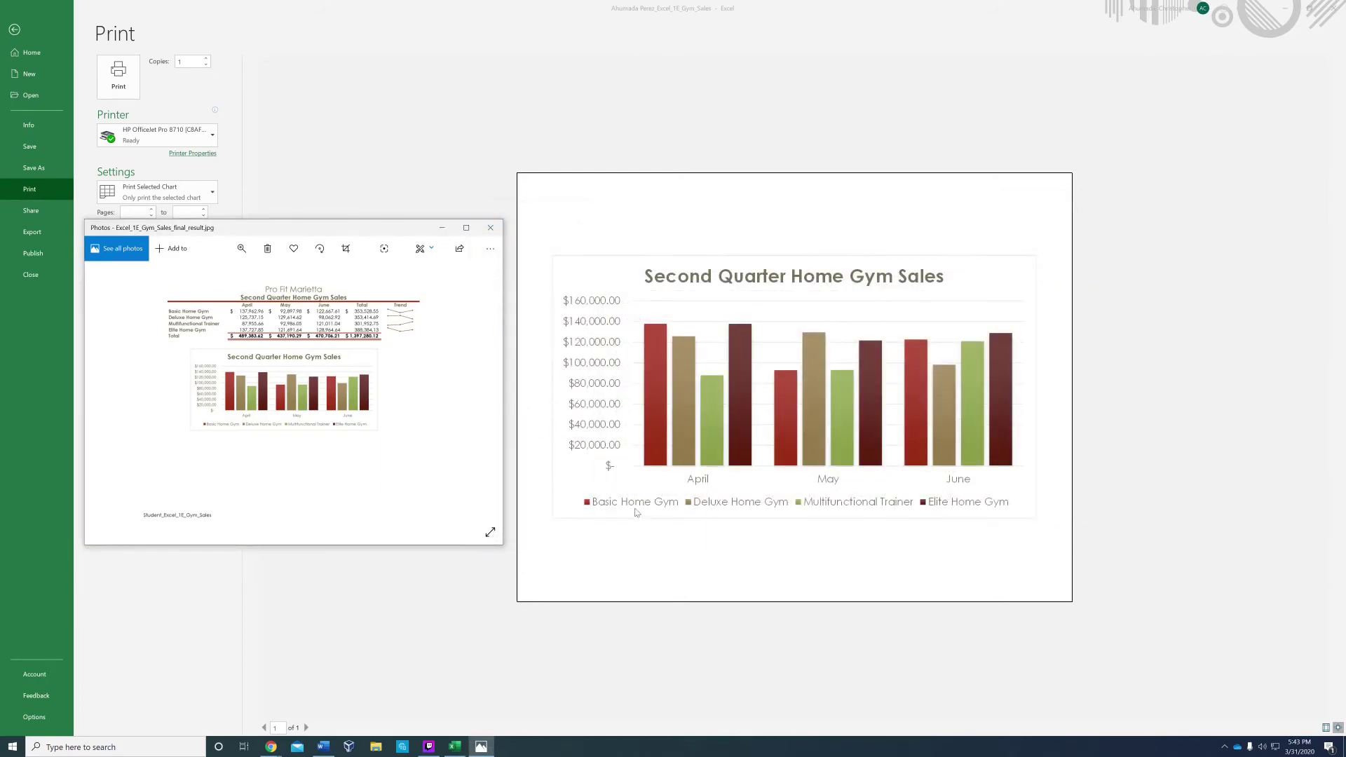
pyautogui.click(368, 107)
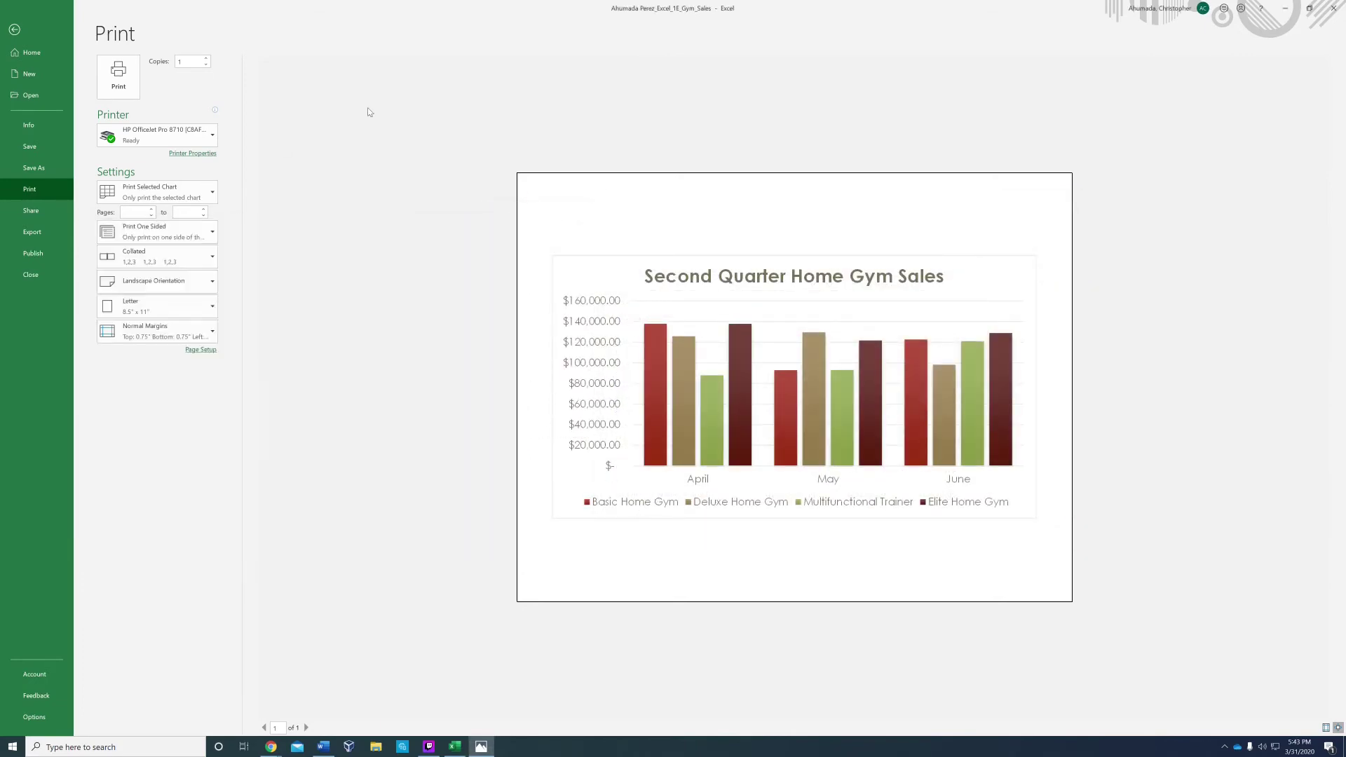
pyautogui.click(16, 31)
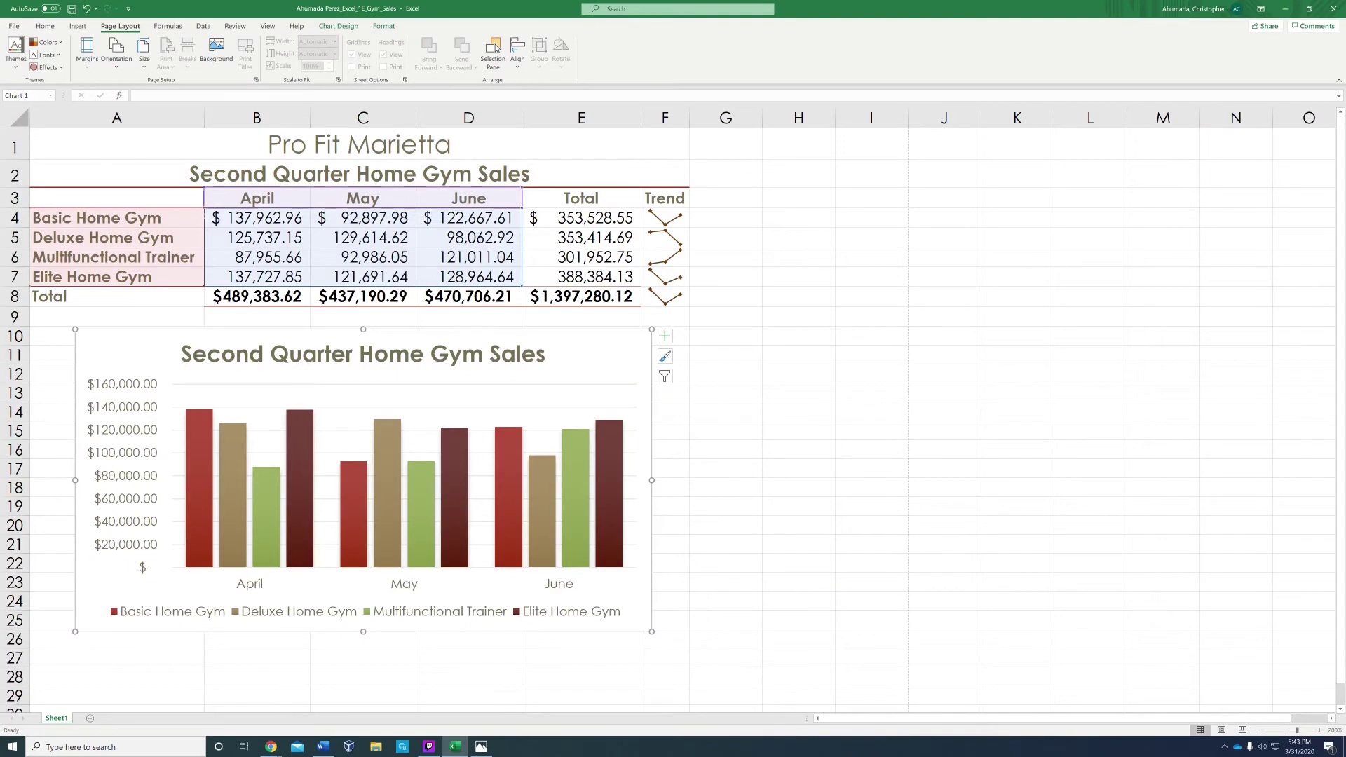
pyautogui.click(799, 354)
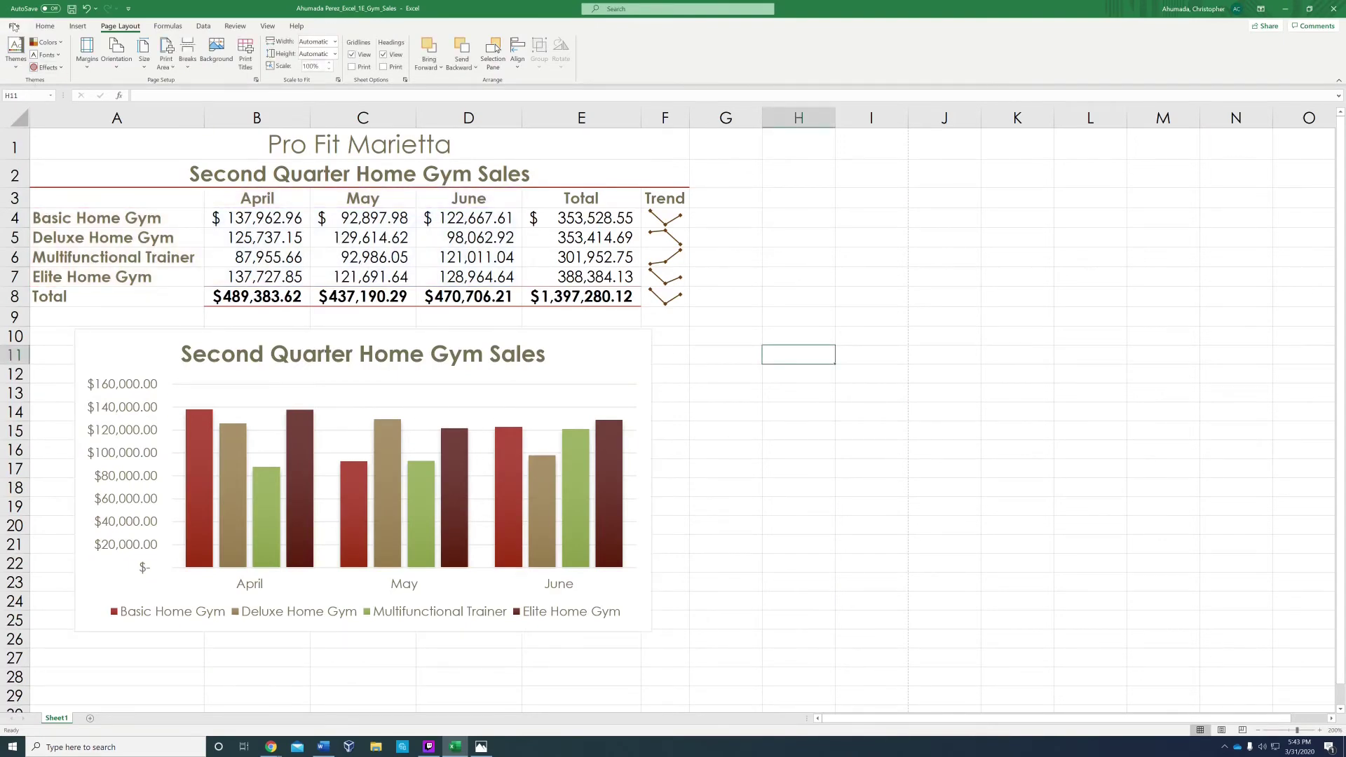
pyautogui.click(14, 26)
pyautogui.click(45, 190)
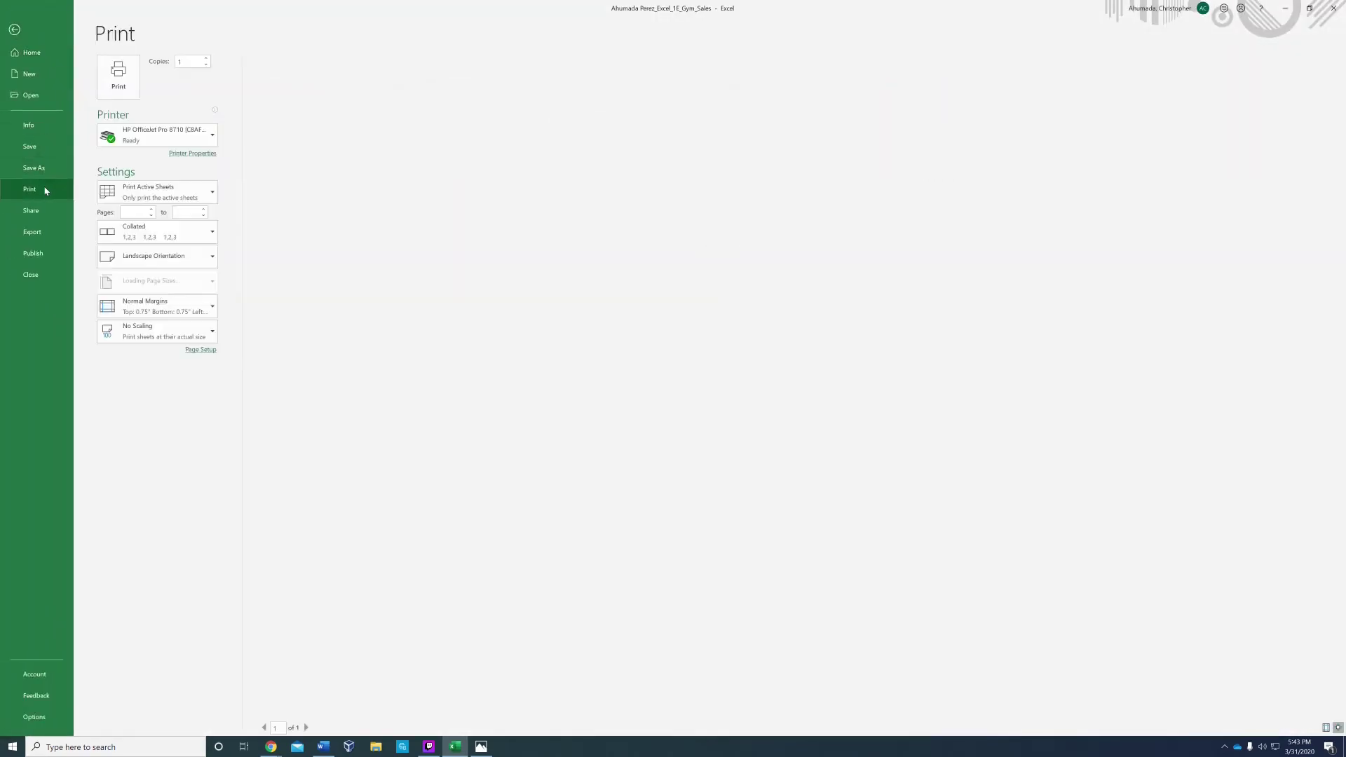
pyautogui.click(481, 746)
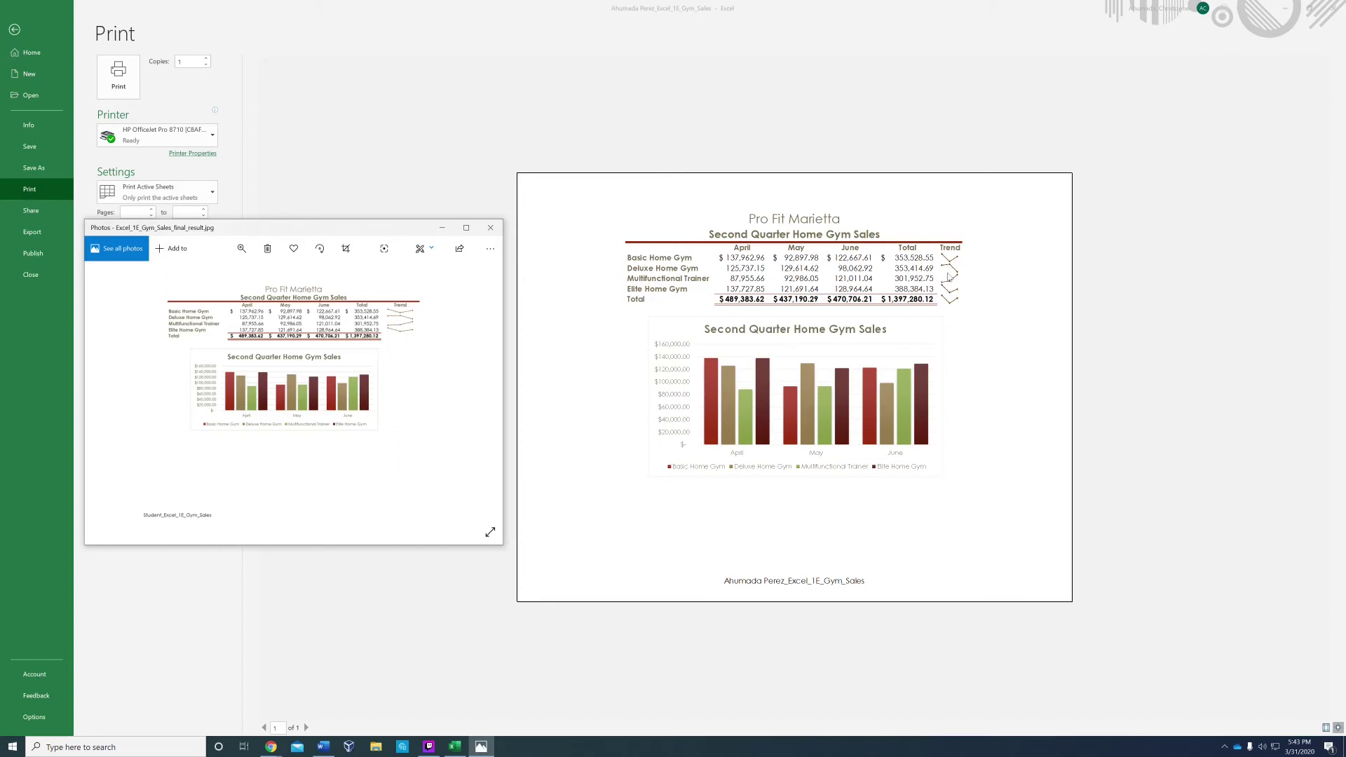
pyautogui.click(949, 303)
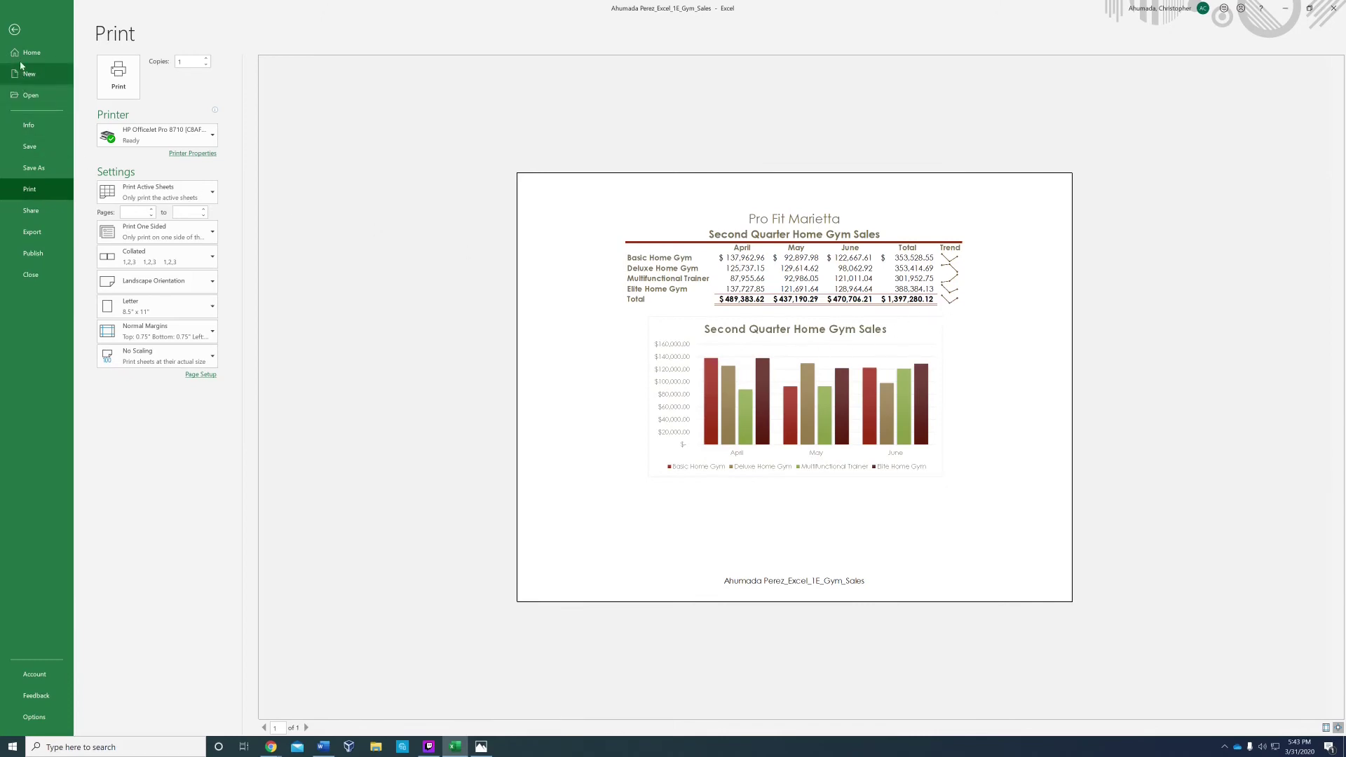
pyautogui.click(14, 30)
pyautogui.click(665, 296)
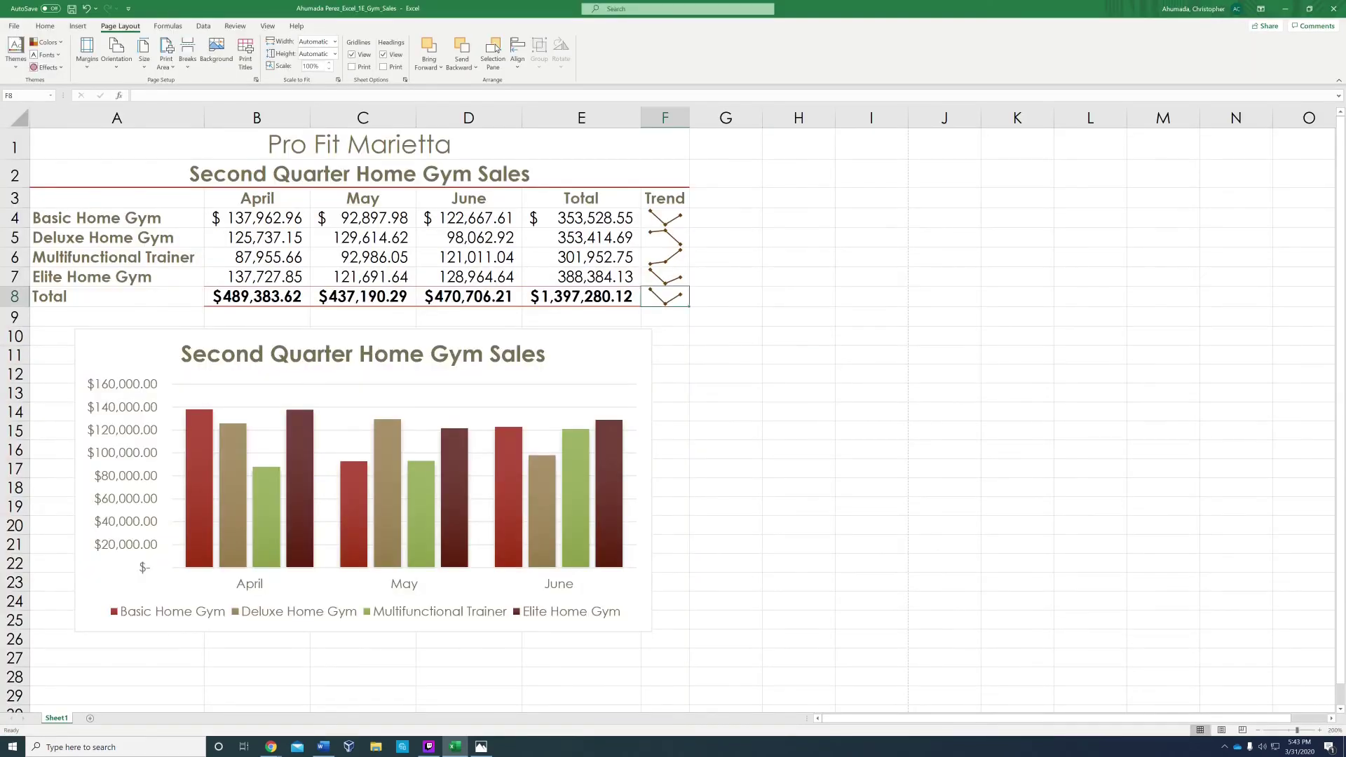
pyautogui.click(726, 296)
pyautogui.click(665, 296)
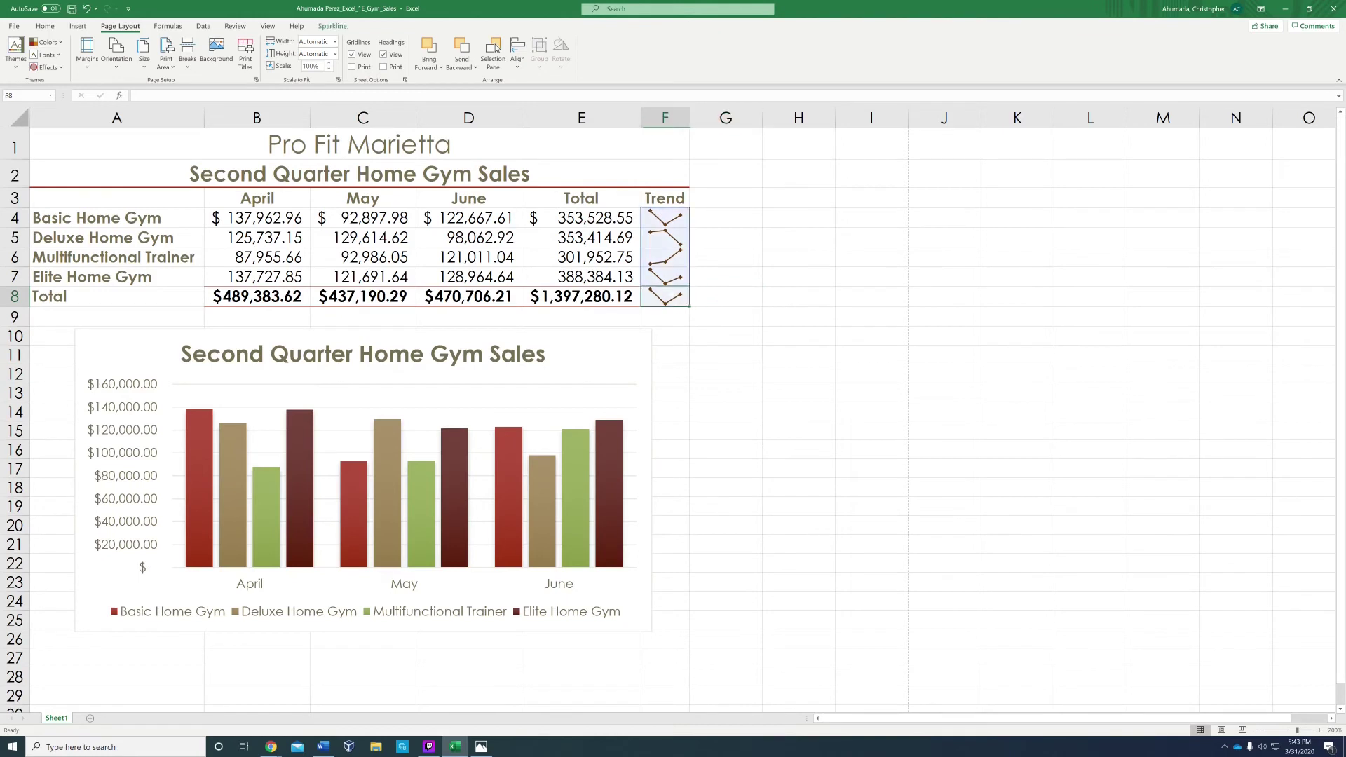
pyautogui.click(722, 336)
pyautogui.click(675, 303)
pyautogui.press('BackSpace')
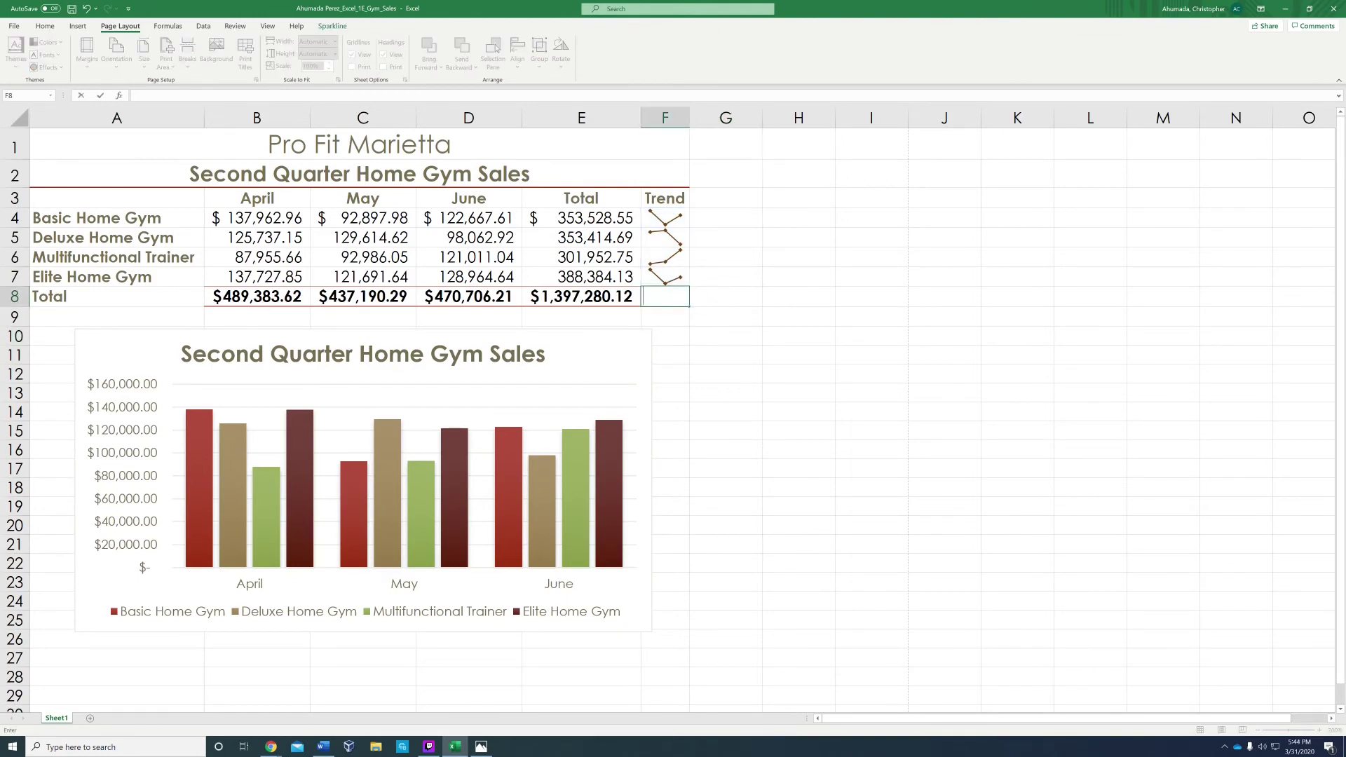
pyautogui.click(725, 336)
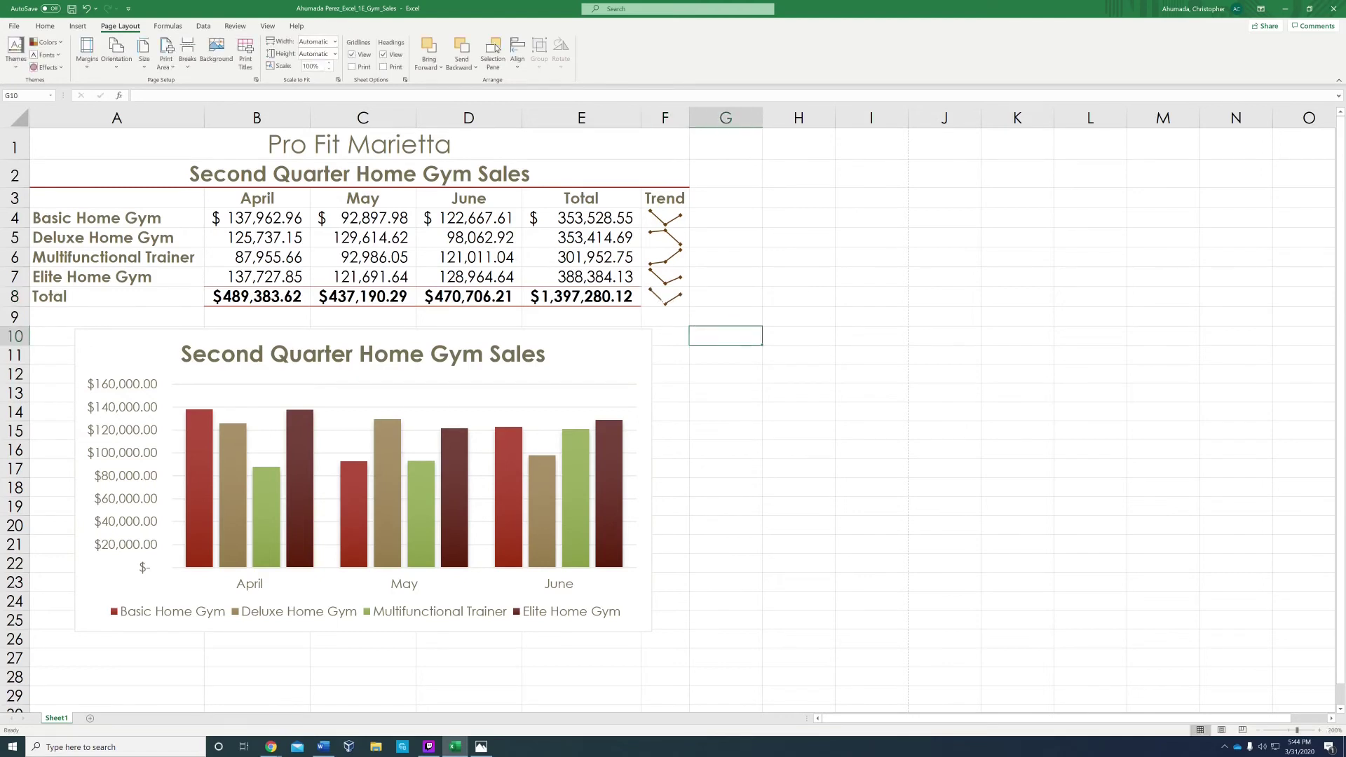
pyautogui.click(672, 298)
pyautogui.press('BackSpace')
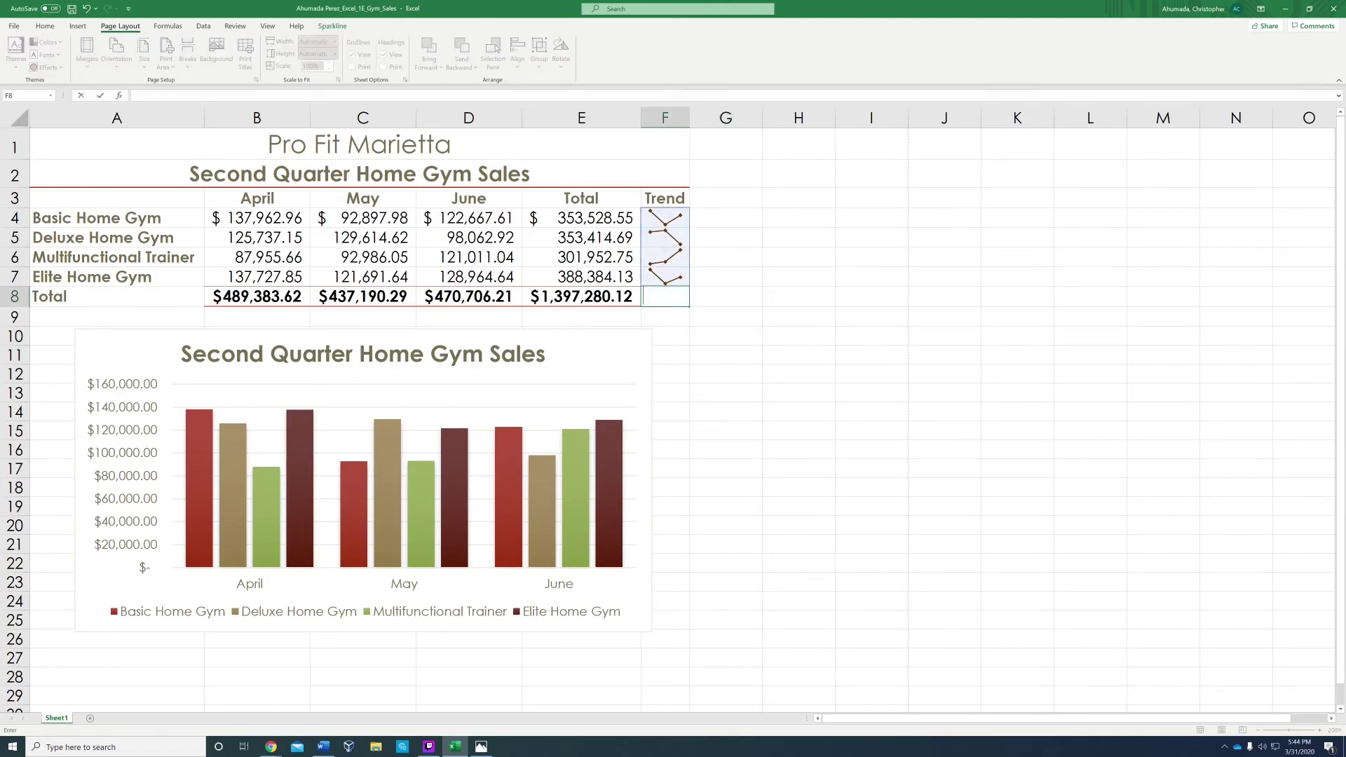
pyautogui.press('Return')
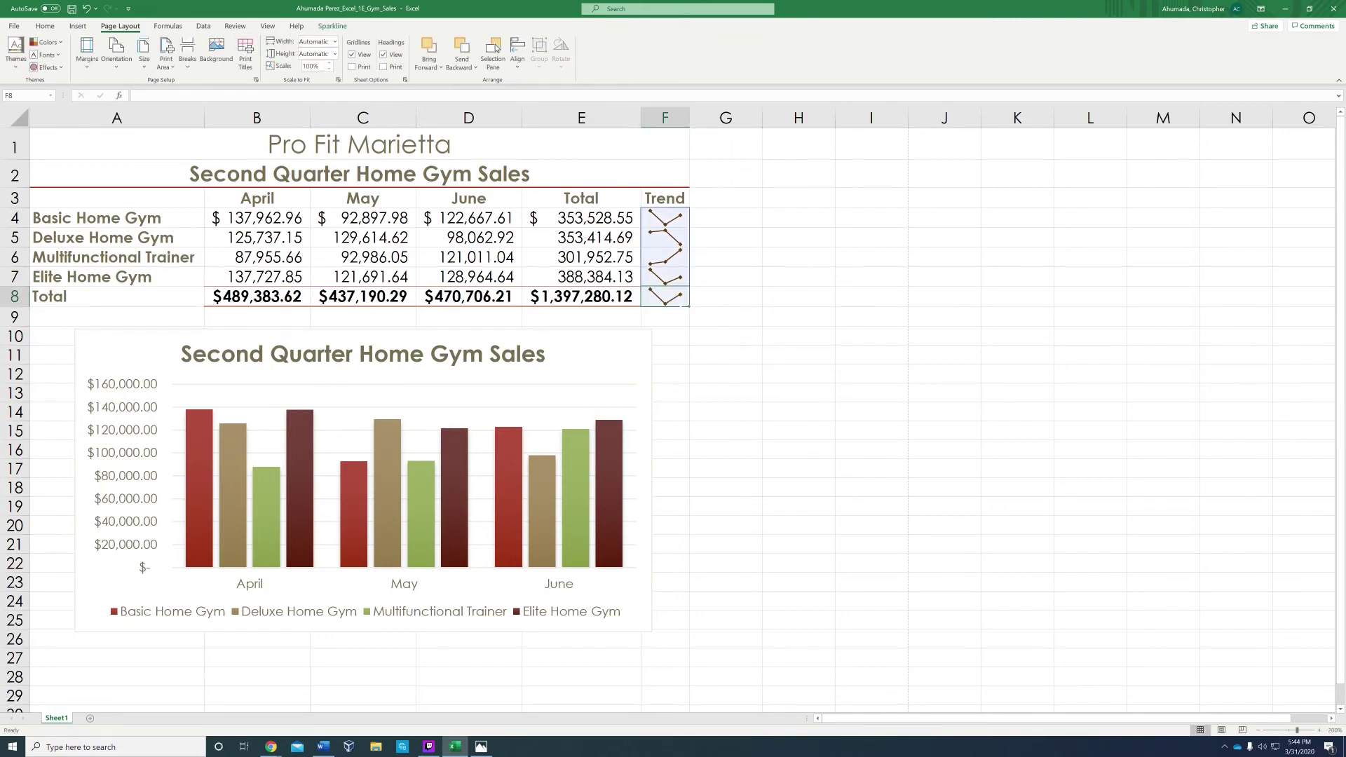
pyautogui.moveTo(665, 296)
pyautogui.mouseDown()
pyautogui.moveTo(726, 277)
pyautogui.moveTo(712, 310)
pyautogui.mouseUp()
pyautogui.click(726, 337)
pyautogui.click(665, 297)
pyautogui.moveTo(665, 307)
pyautogui.mouseDown()
pyautogui.moveTo(726, 307)
pyautogui.moveTo(664, 307)
pyautogui.mouseUp()
pyautogui.press('BackSpace')
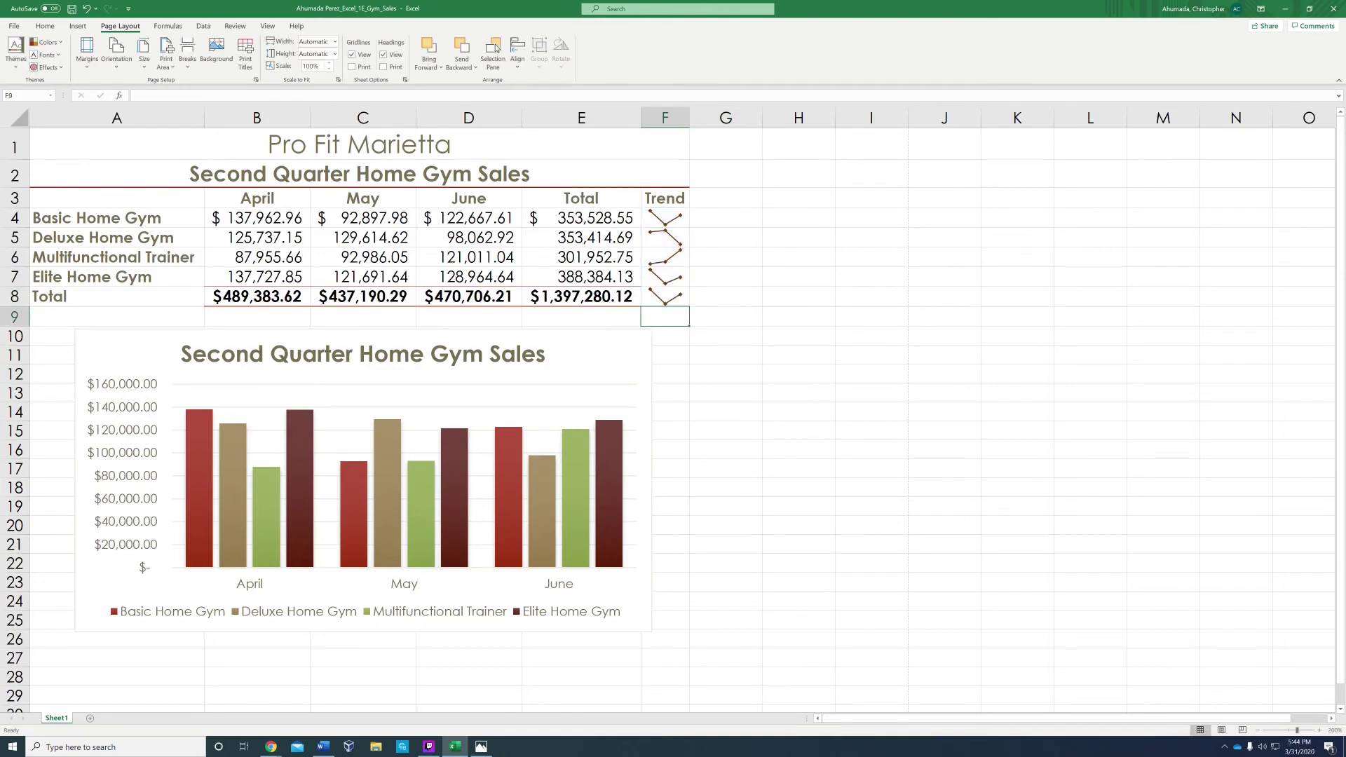
pyautogui.press('Escape')
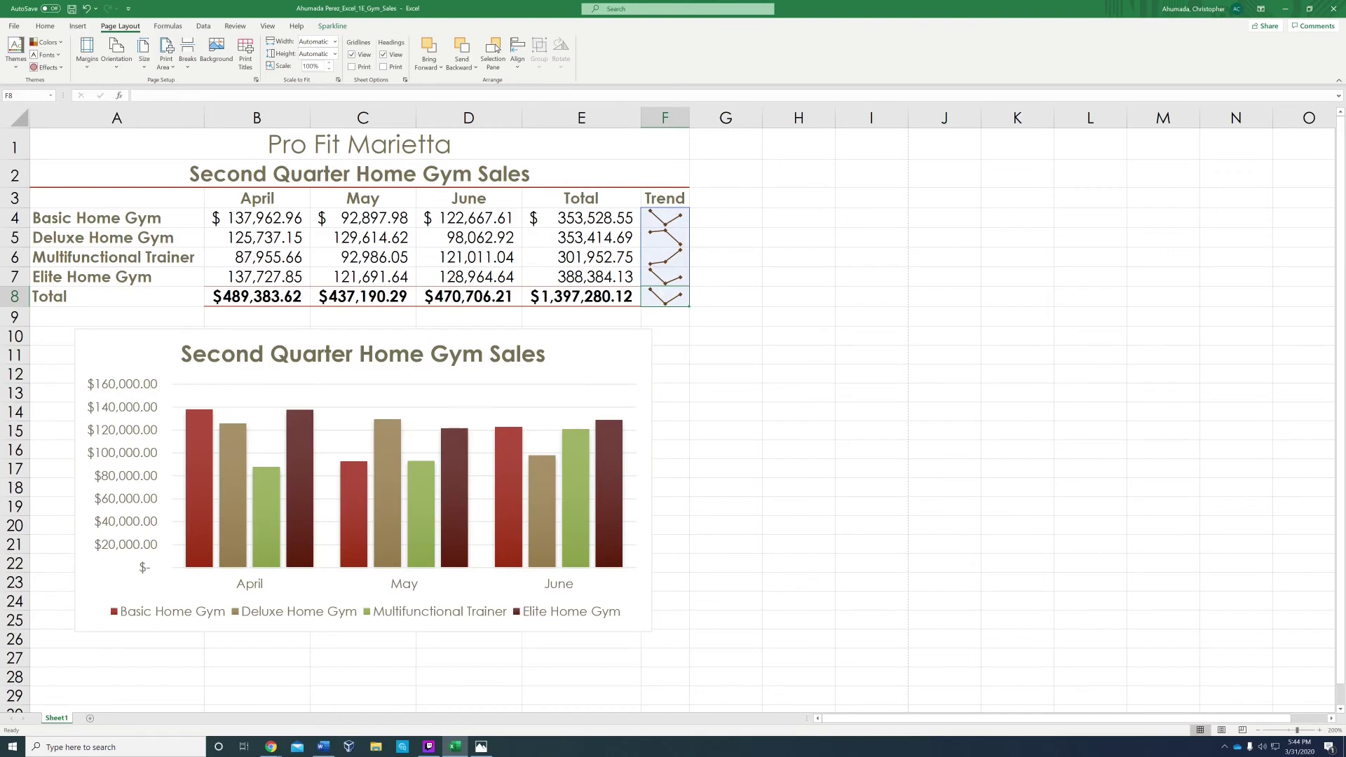
pyautogui.moveTo(664, 306)
pyautogui.mouseDown()
pyautogui.moveTo(726, 297)
pyautogui.moveTo(726, 337)
pyautogui.moveTo(664, 306)
pyautogui.mouseUp()
pyautogui.click(726, 316)
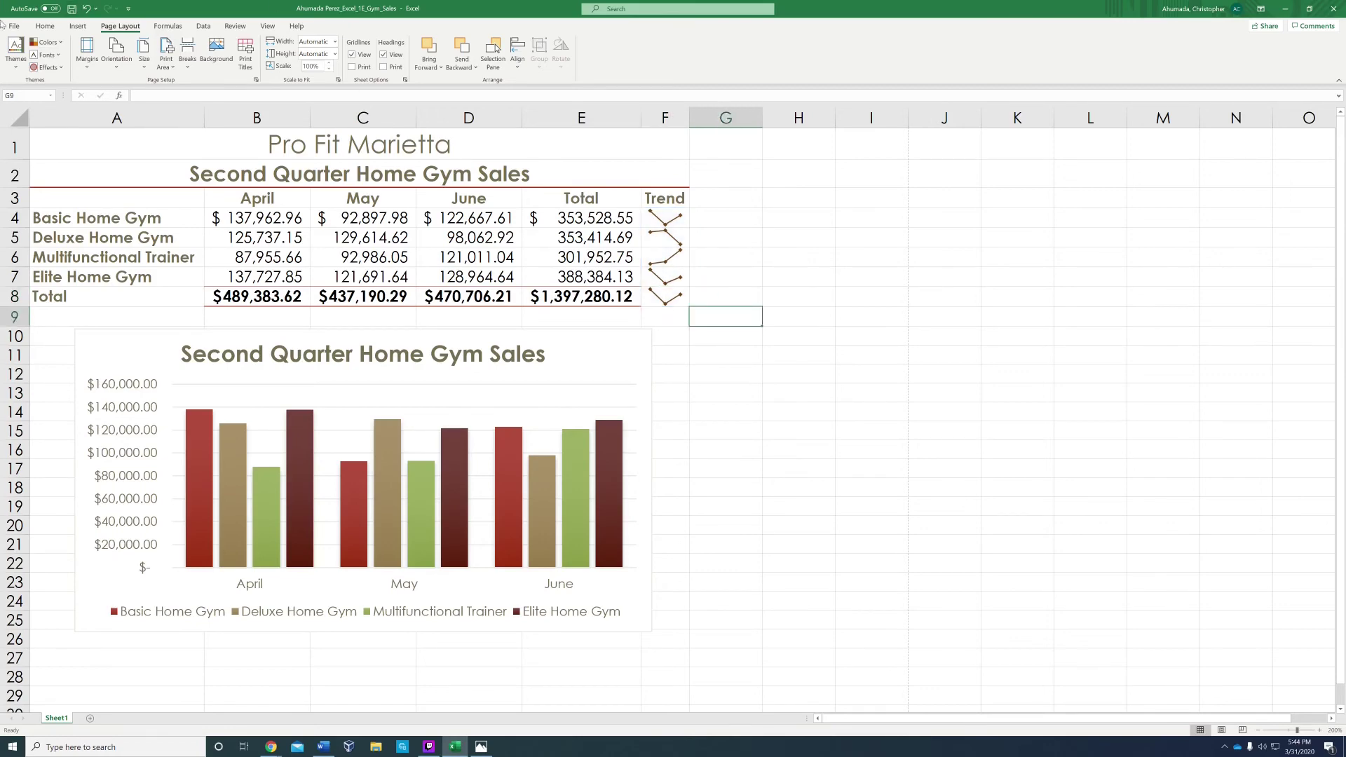
# Step: Save the Gym Sales workbook, recheck the F8 sparkline, and exit Excel
pyautogui.click(14, 27)
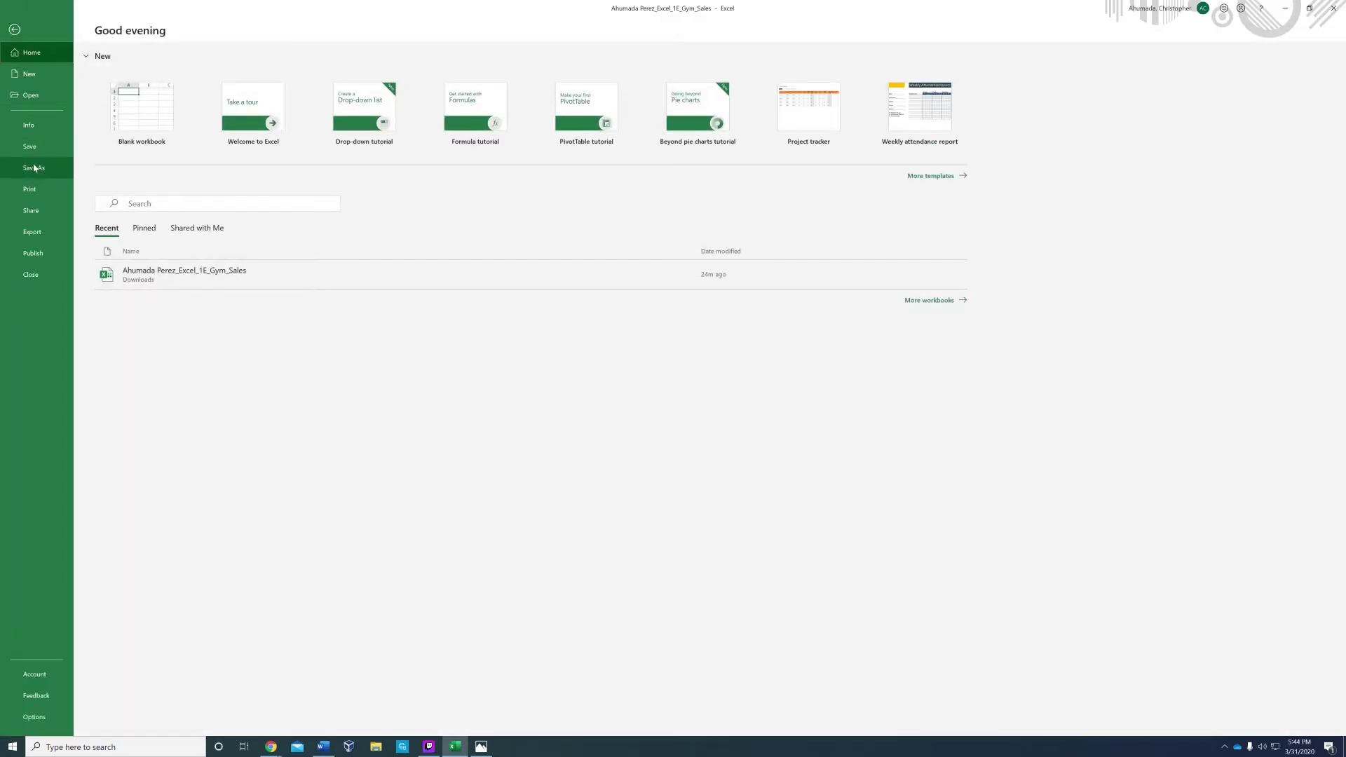
pyautogui.click(29, 147)
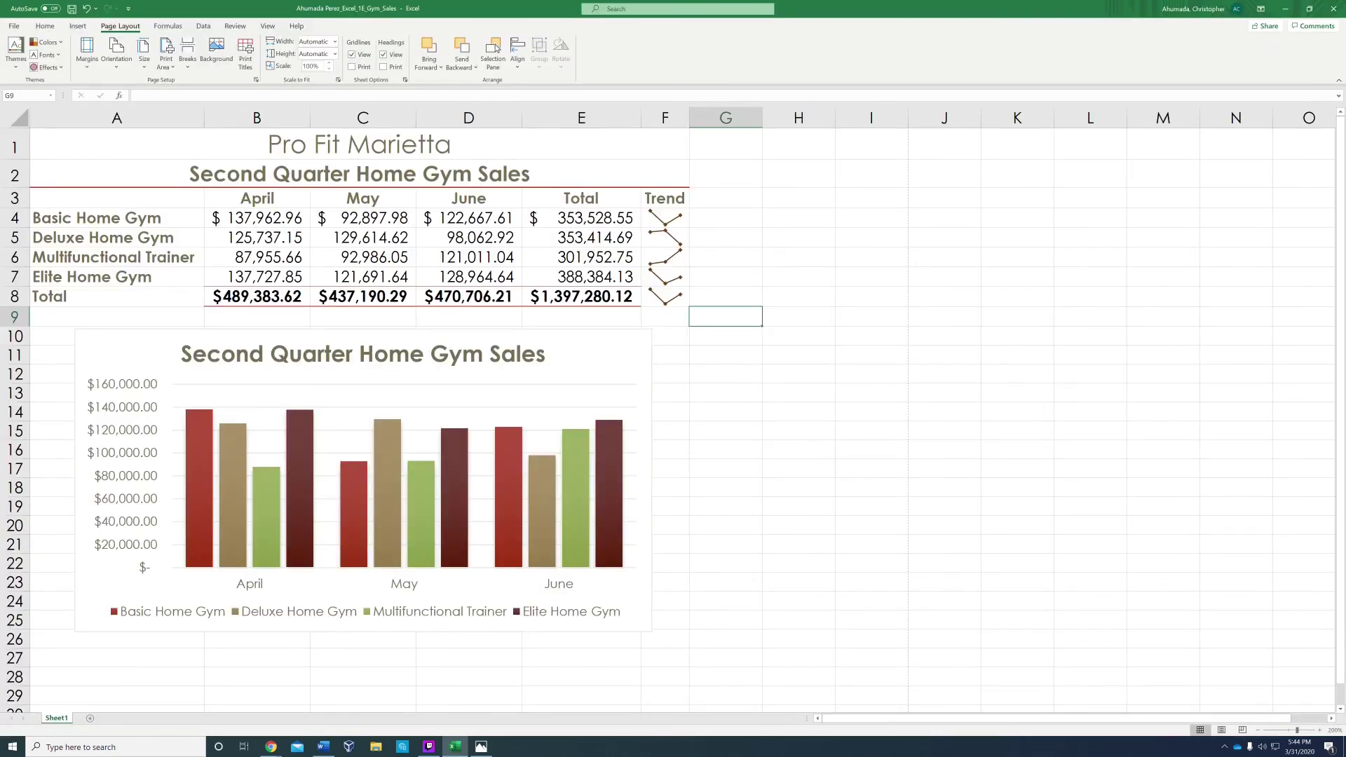
pyautogui.click(665, 296)
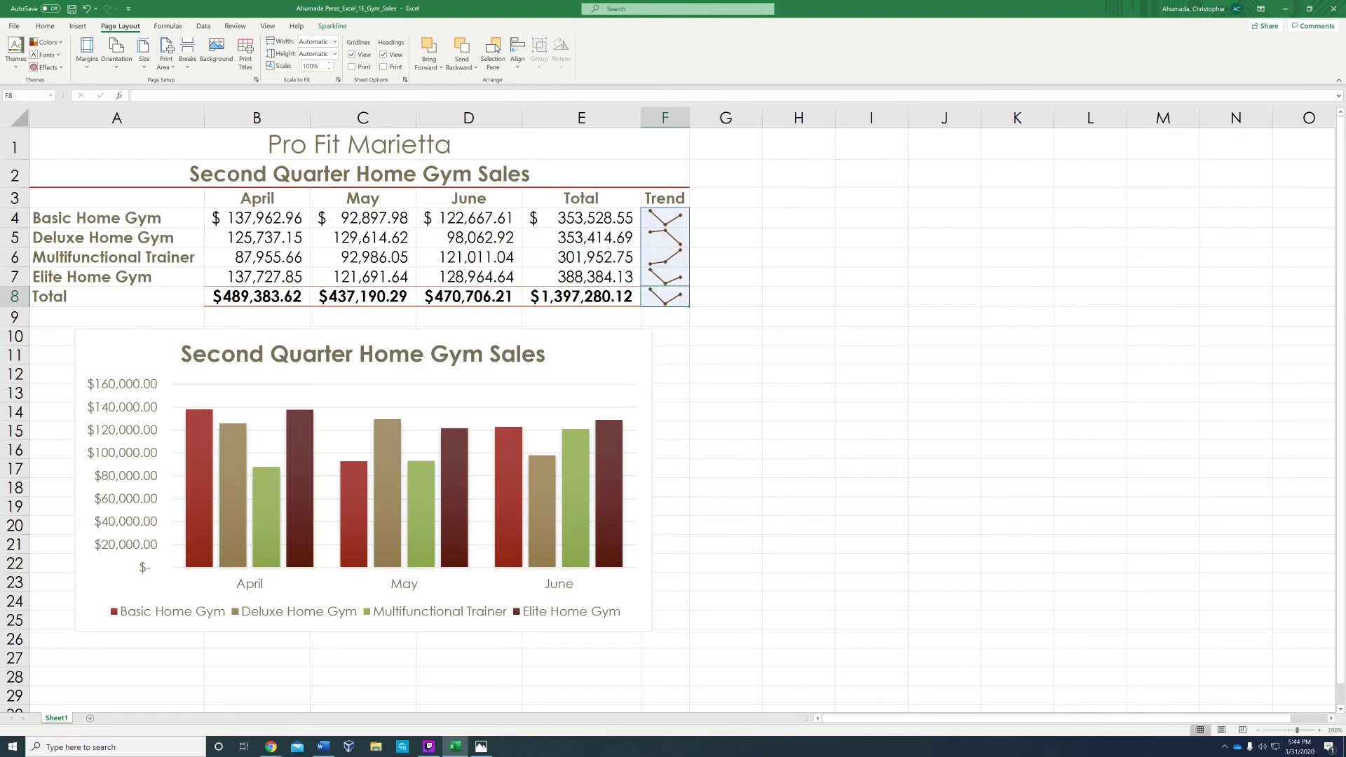
pyautogui.click(799, 430)
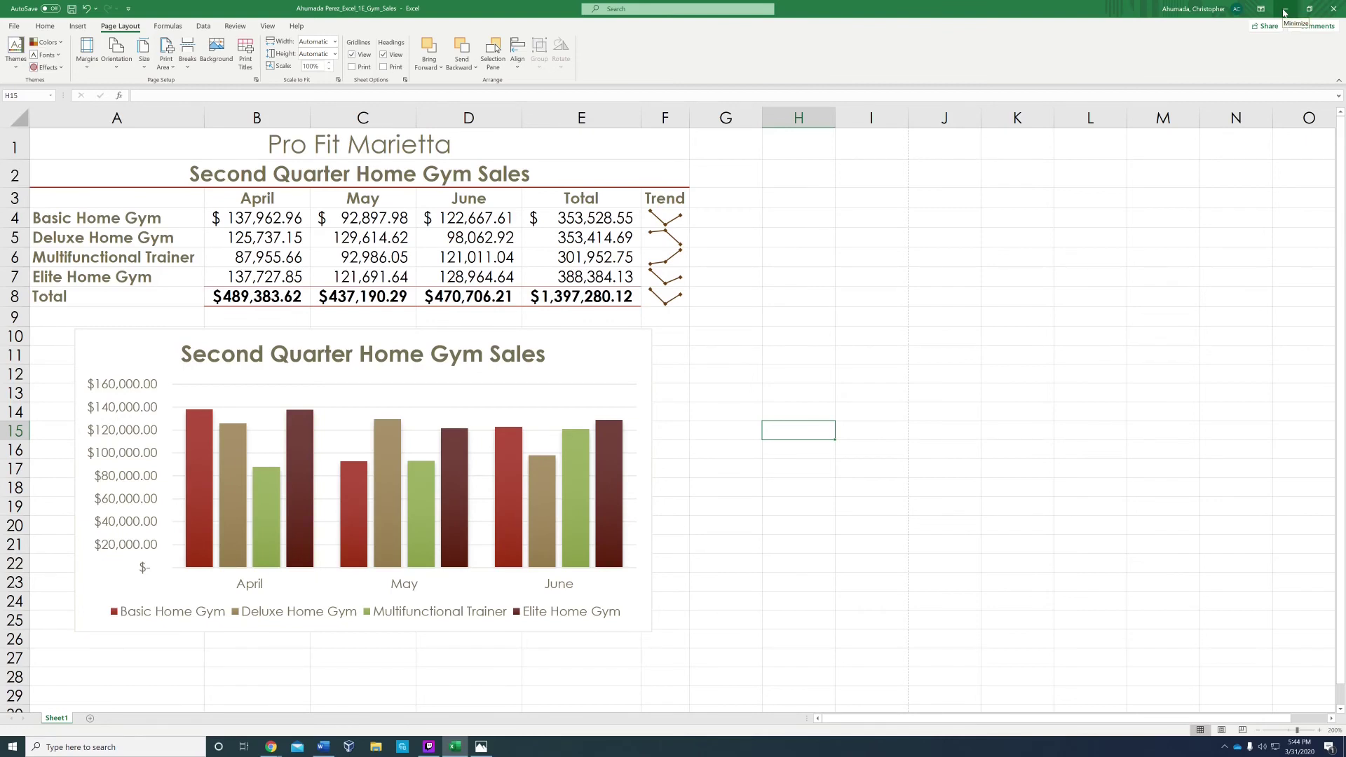
pyautogui.click(1331, 8)
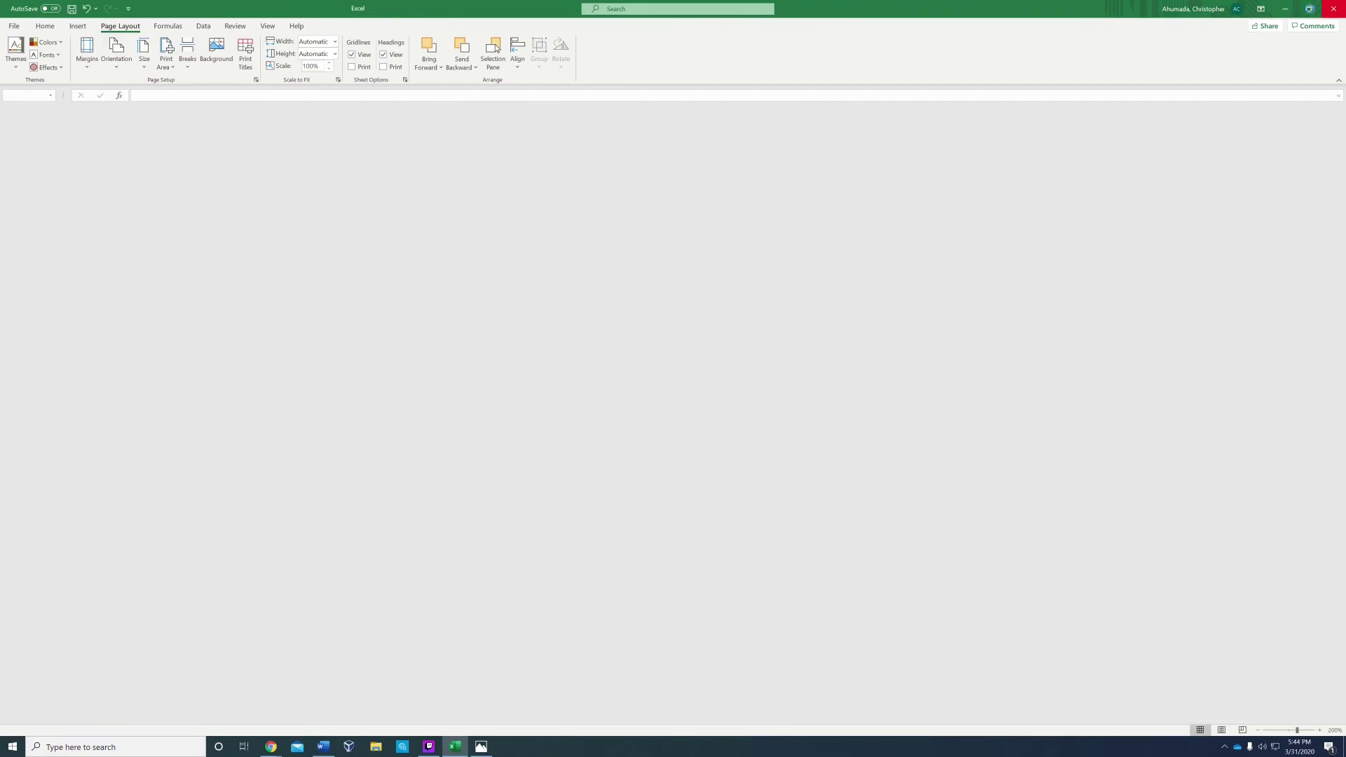
pyautogui.click(491, 224)
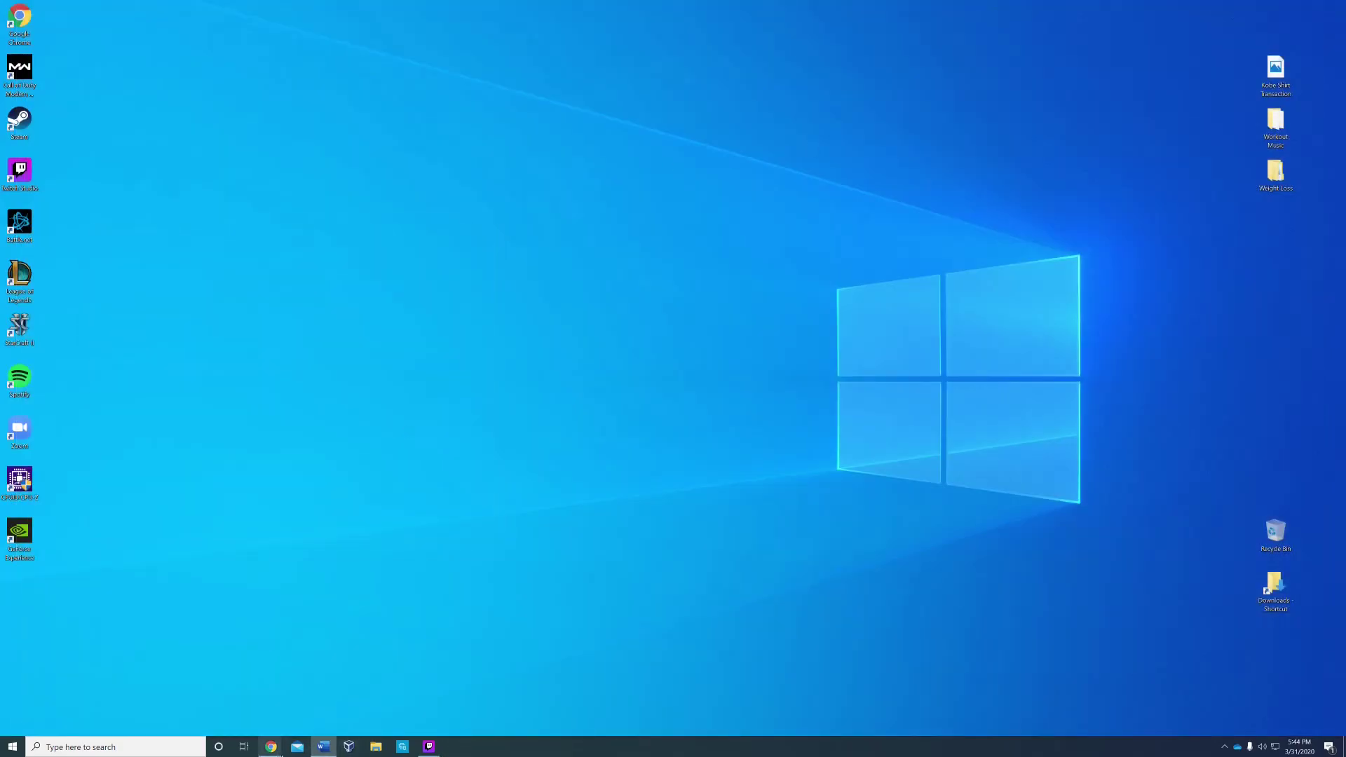
# Step: Upload the completed Gym Sales .xlsx to MyLab IT and close the submitted assignment
pyautogui.moveTo(271, 747)
pyautogui.click(246, 709)
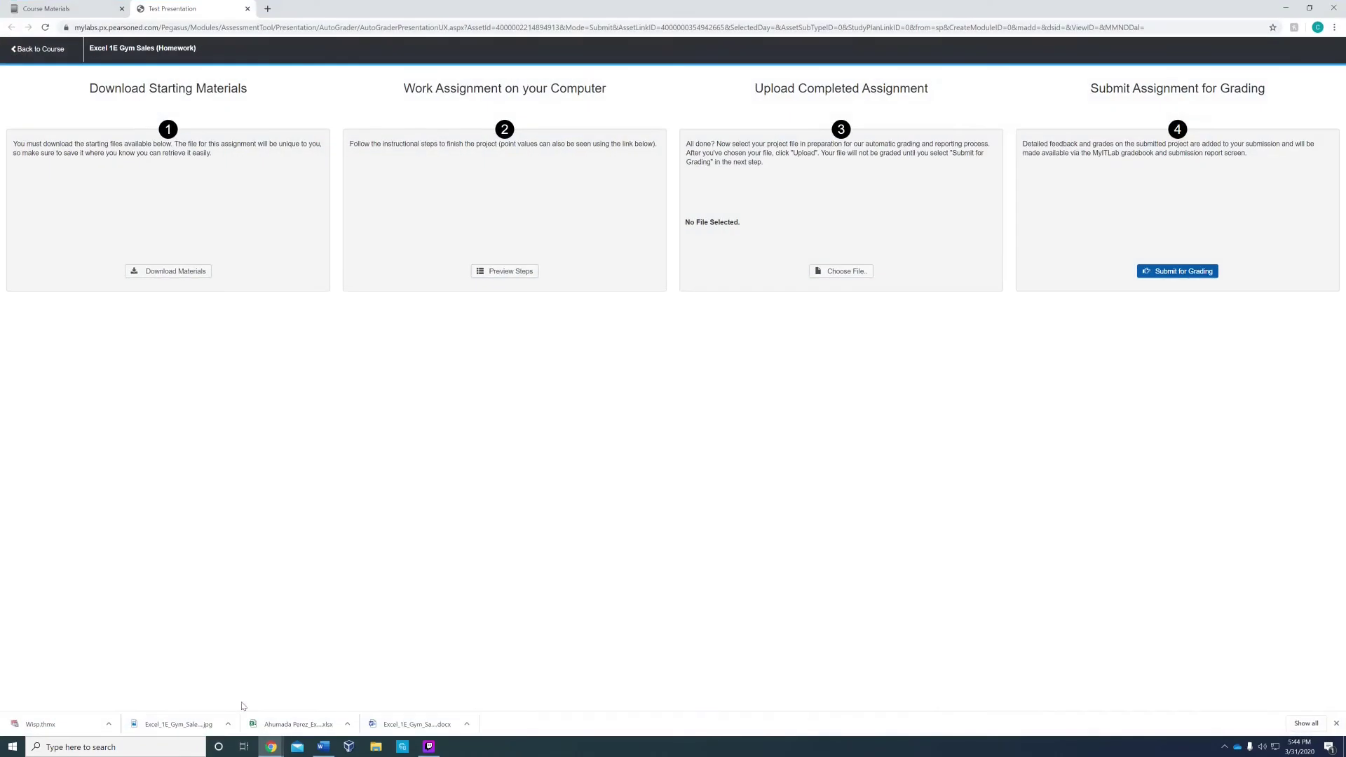
pyautogui.click(842, 271)
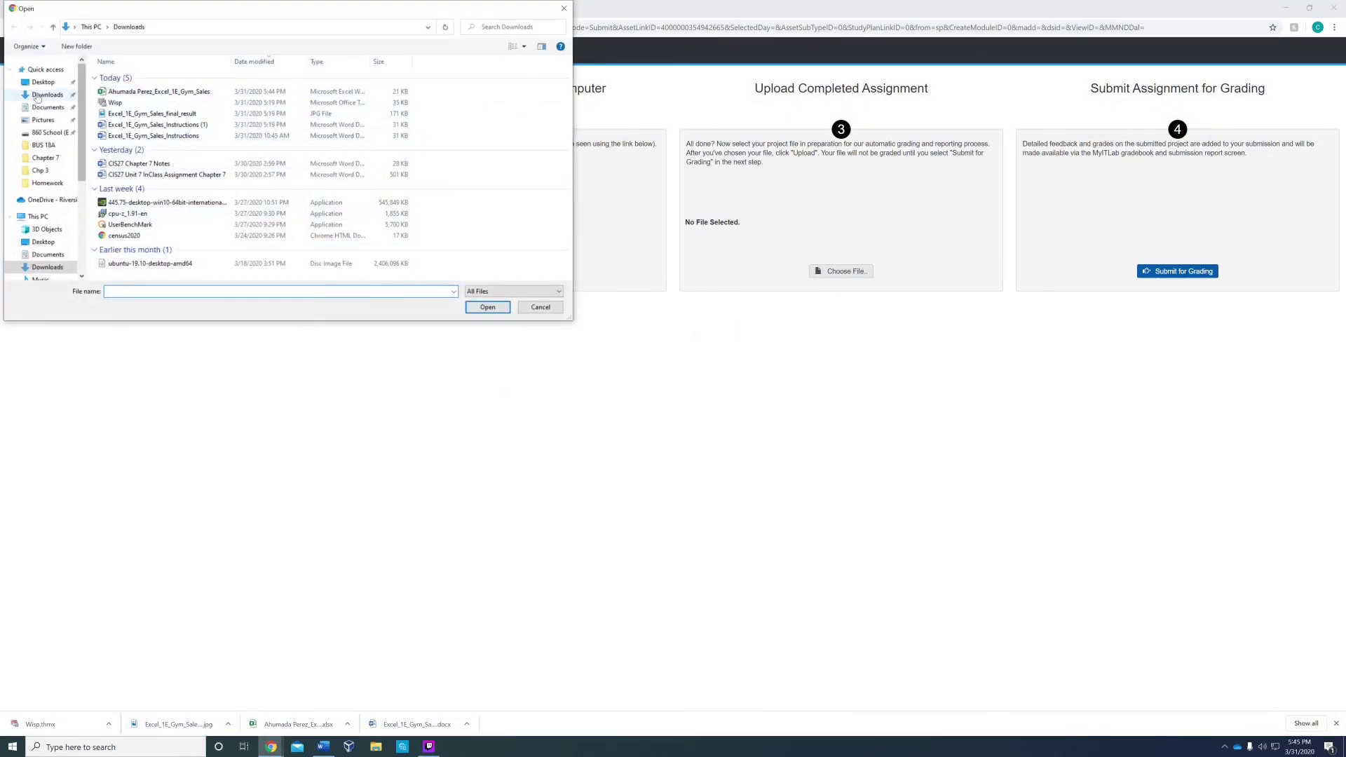
pyautogui.doubleClick(170, 91)
pyautogui.click(775, 272)
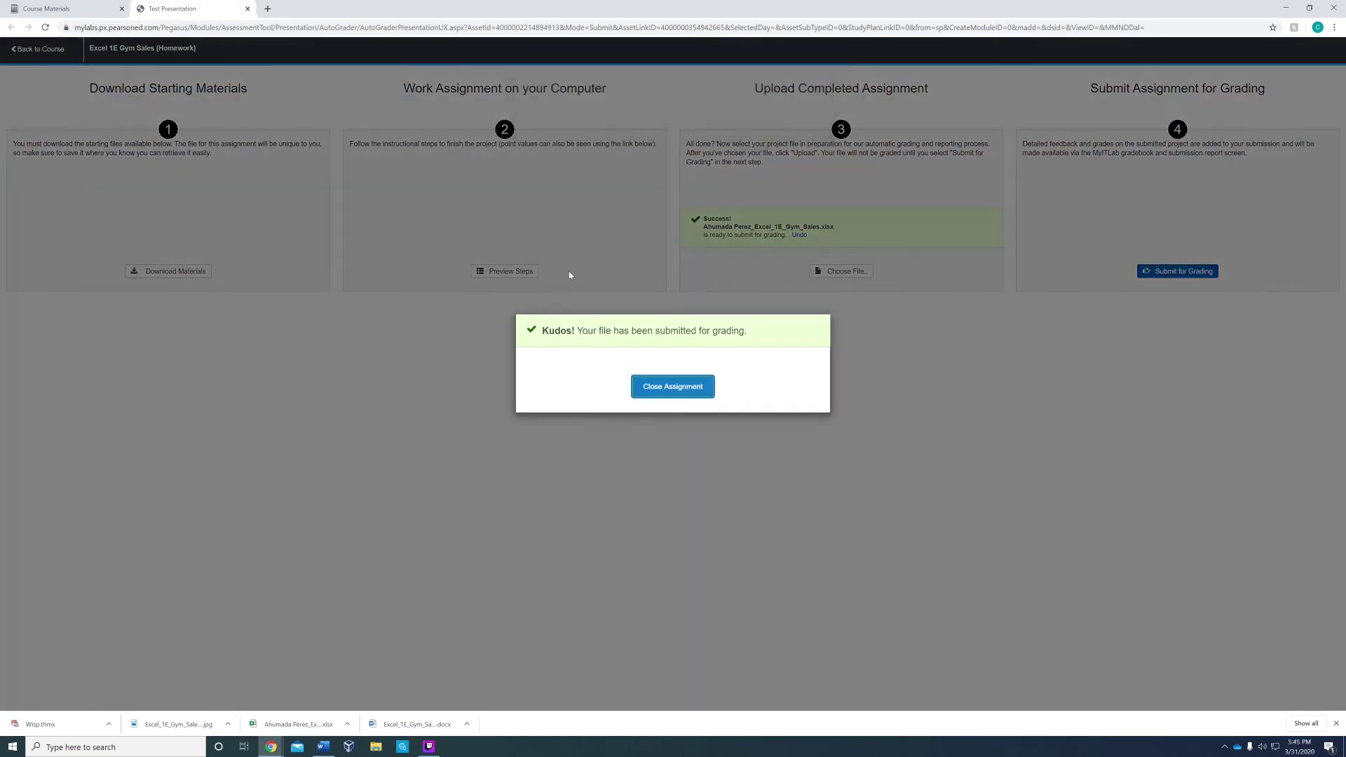
pyautogui.click(674, 385)
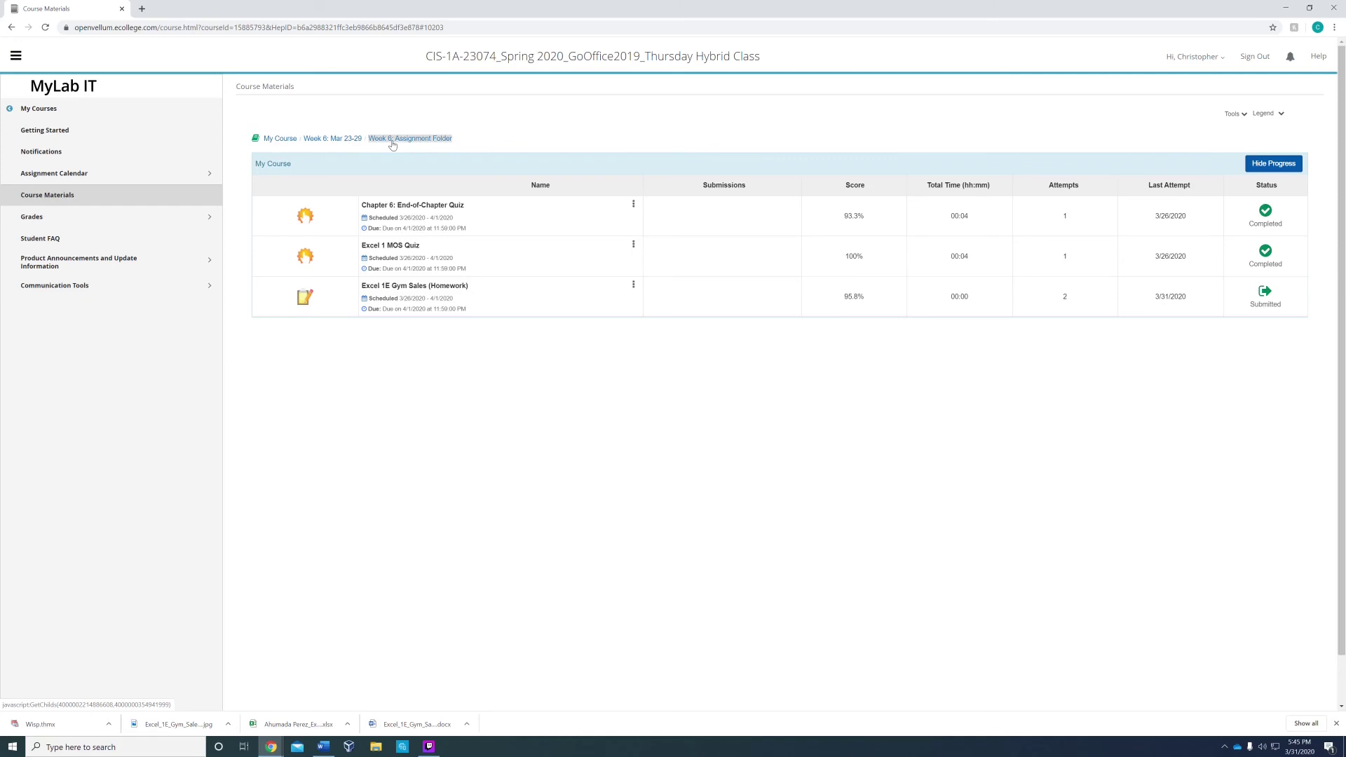
# Step: Reopen the Week 6 Assignment Folder to confirm Excel 1E Gym Sales shows Completed with 97%
pyautogui.click(350, 139)
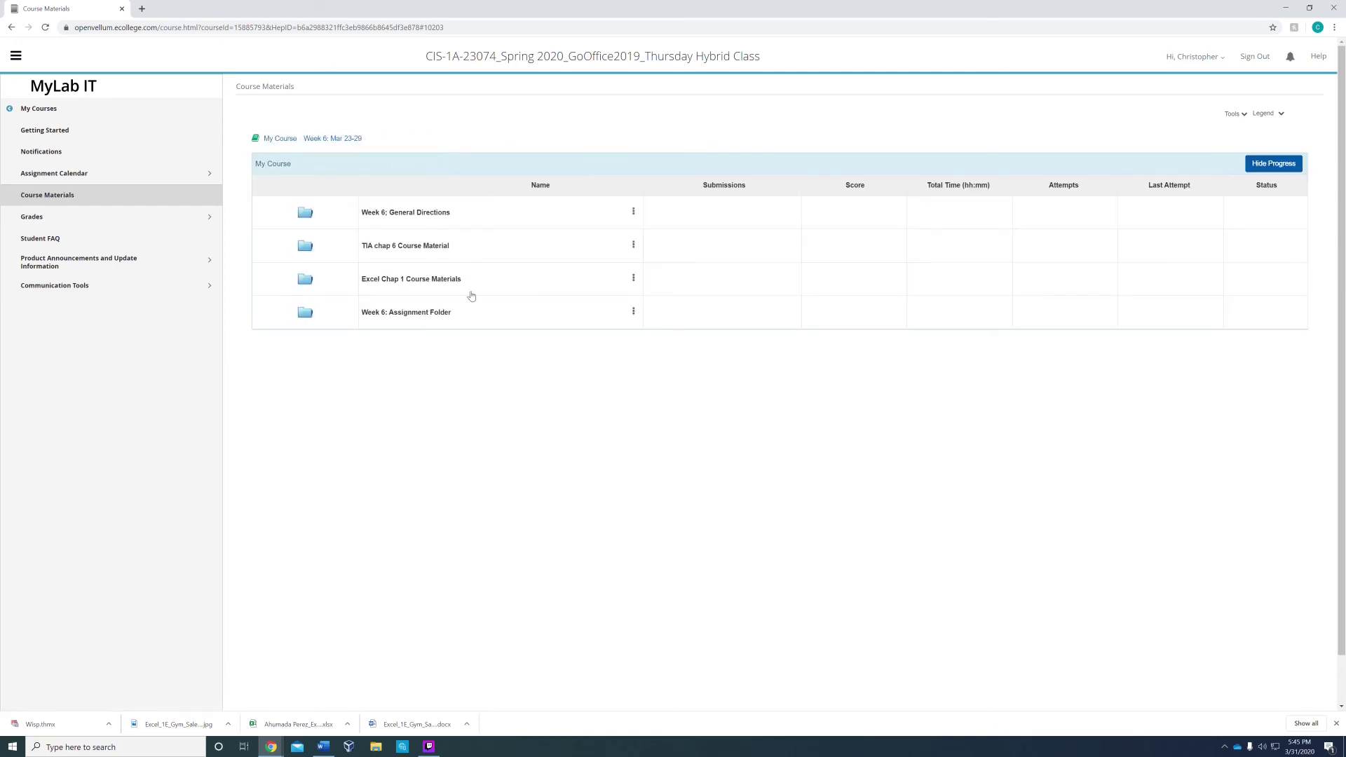
pyautogui.click(431, 320)
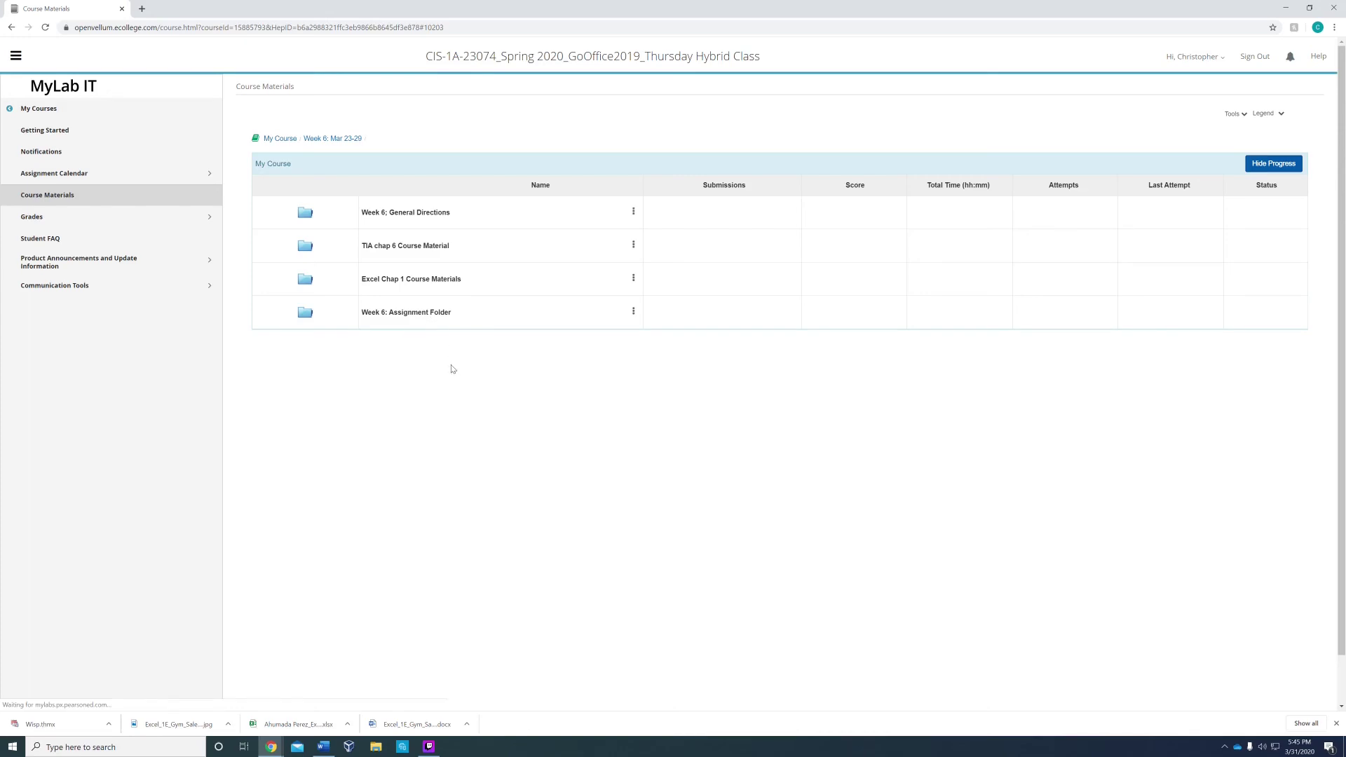